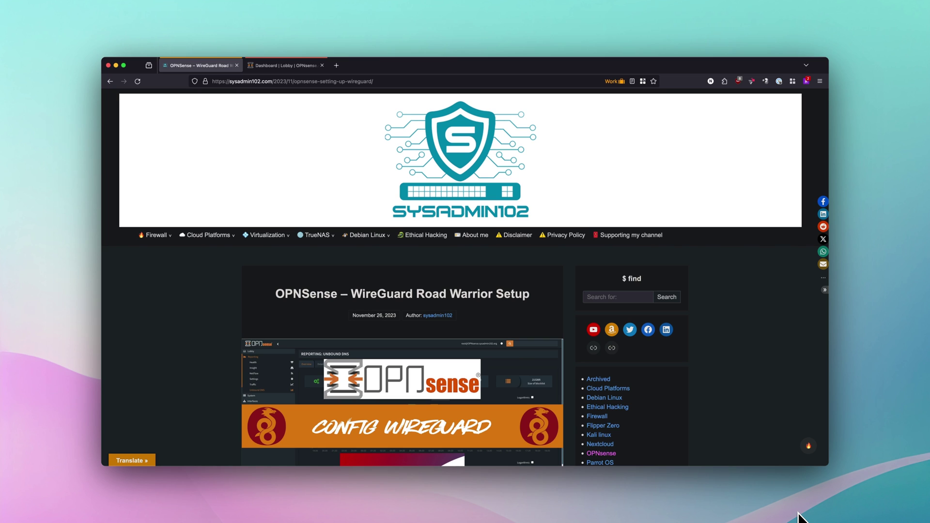
Read the introduction of the OPNSense WireGuard Road Warrior Setup article.
scroll(719, 433, down, 2)
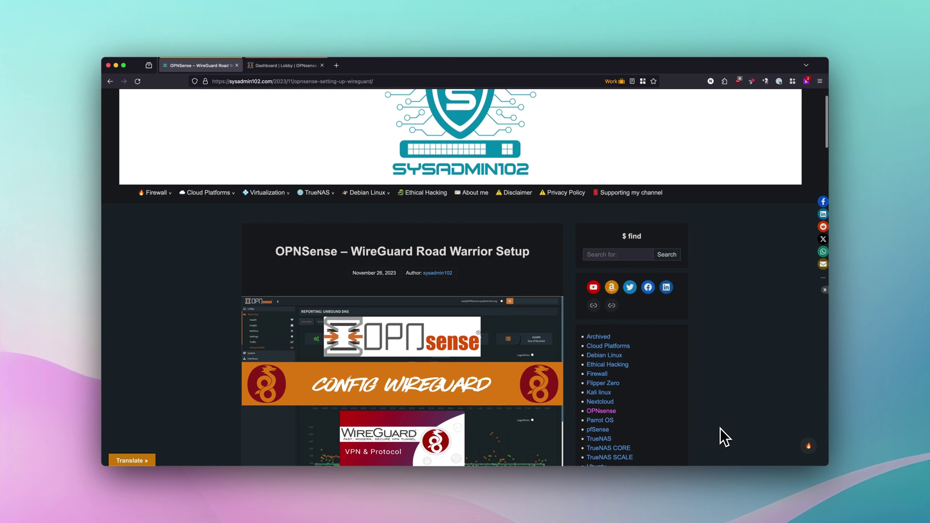
scroll(720, 429, down, 5)
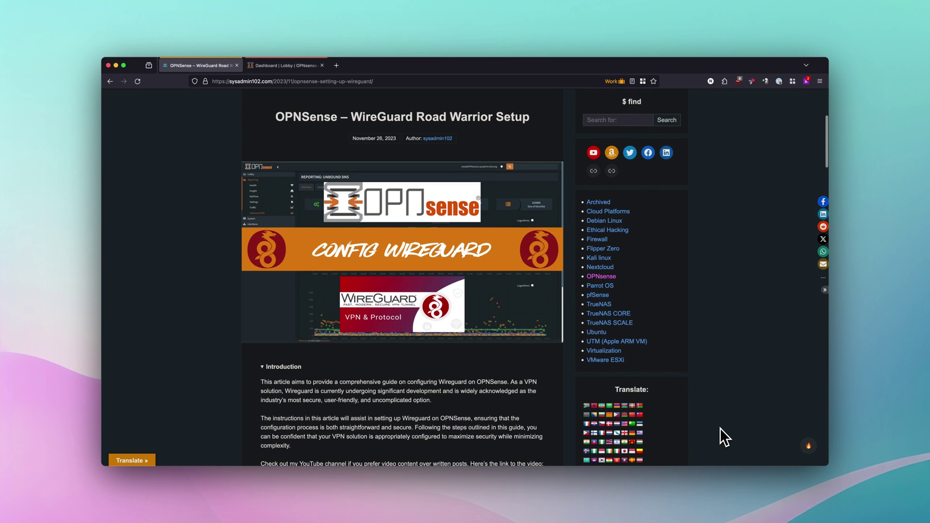
scroll(720, 428, down, 2)
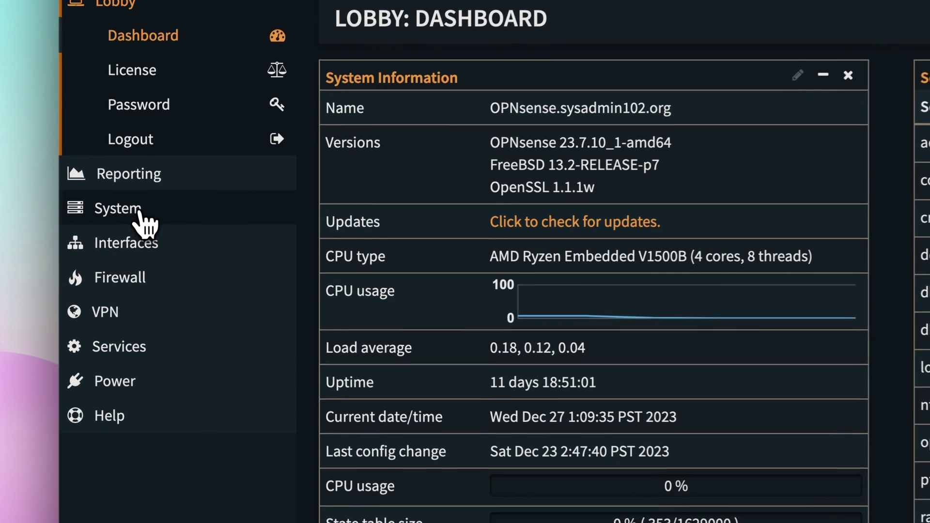
Find the WireGuard plugins in the OPNsense firmware plugin list with "wire" and install the kernel implementation.
click(140, 236)
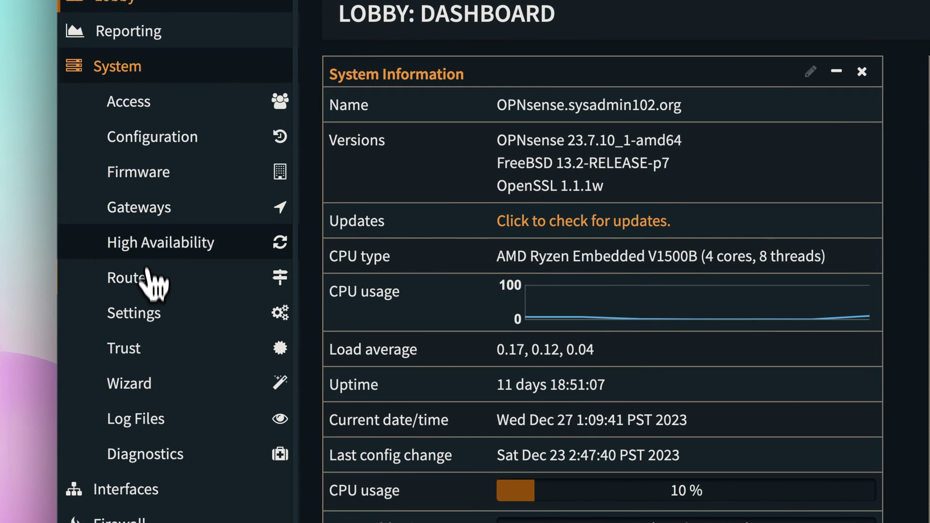
click(154, 183)
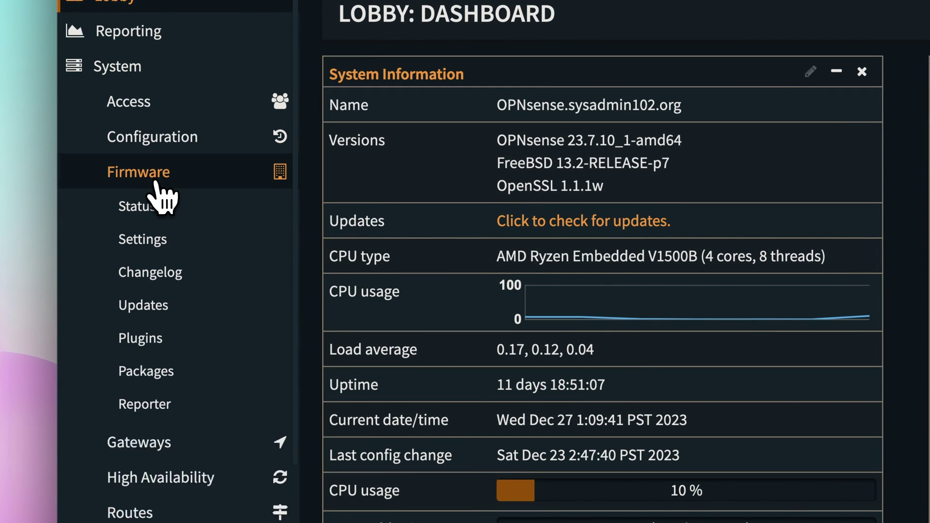
click(159, 339)
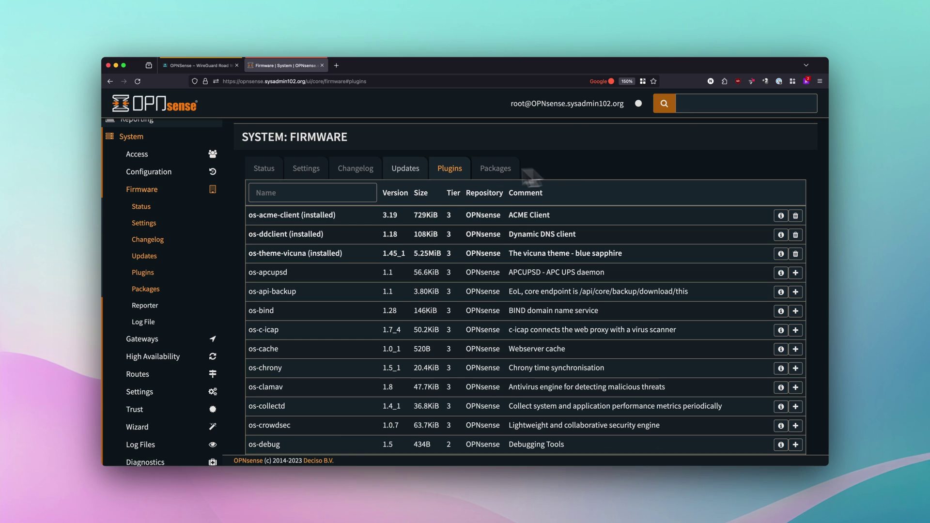
click(359, 192)
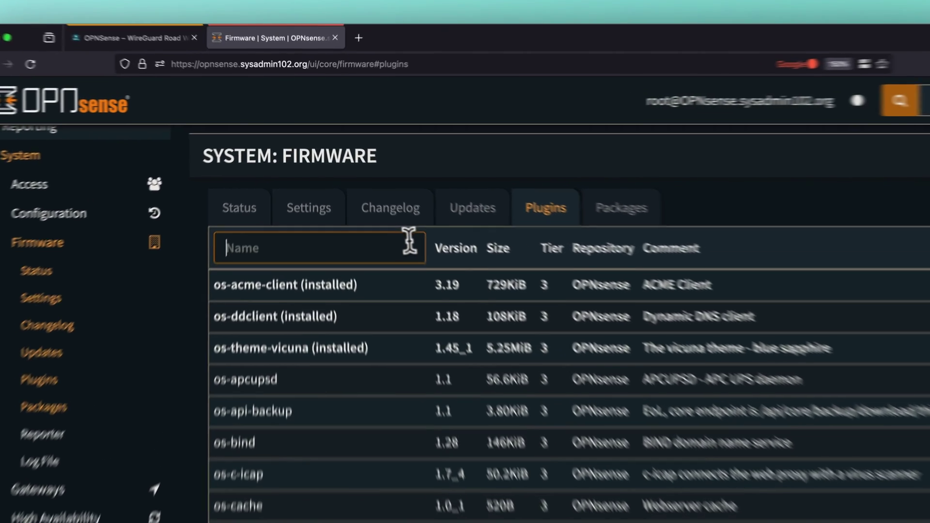
text(wire)
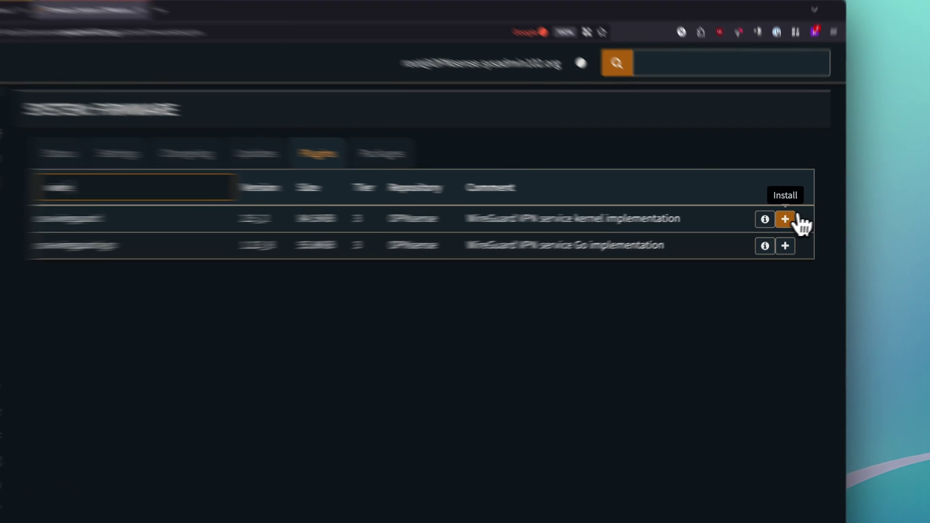
click(786, 215)
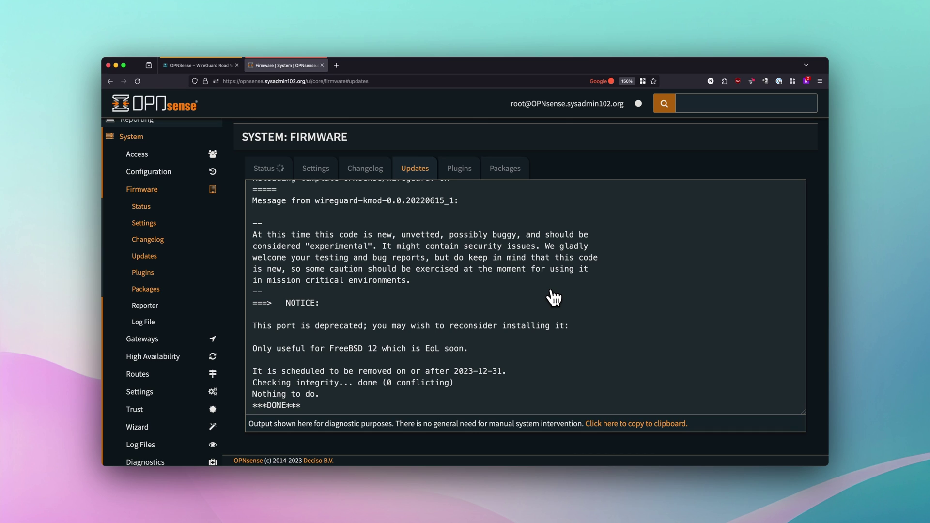
Leave the firmware page and open the WireGuard VPN settings.
scroll(219, 264, up, 5)
click(174, 155)
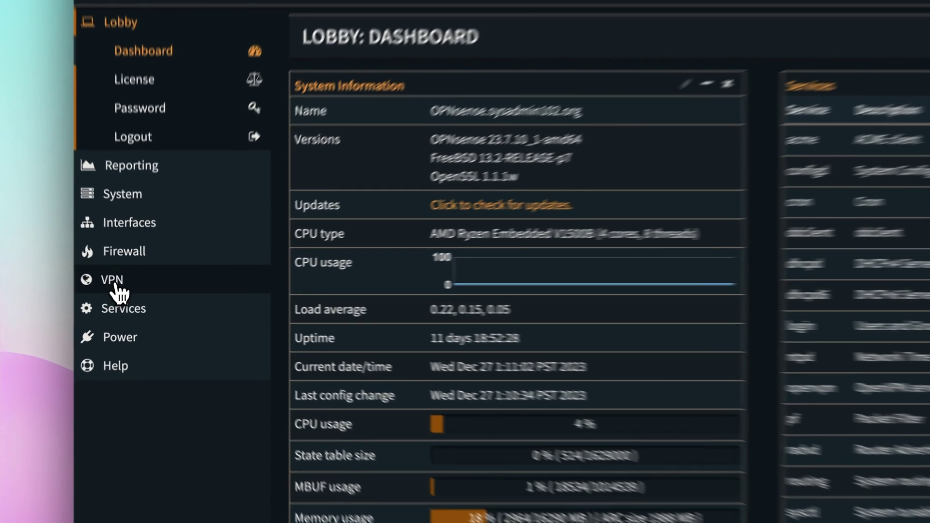
click(119, 288)
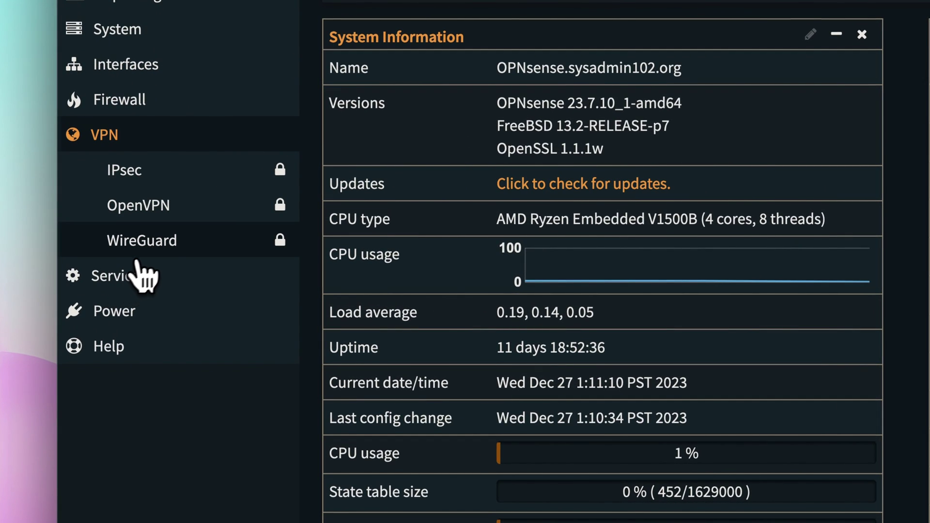
click(156, 251)
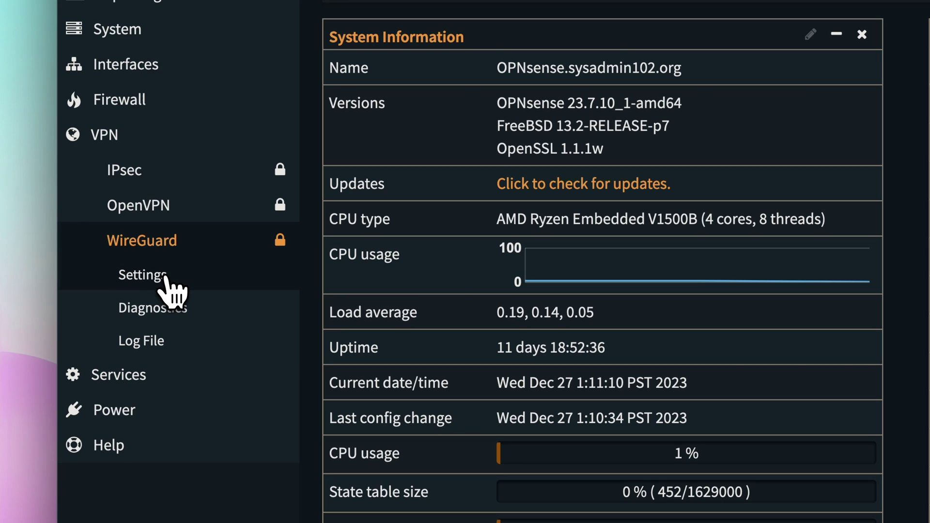
click(164, 278)
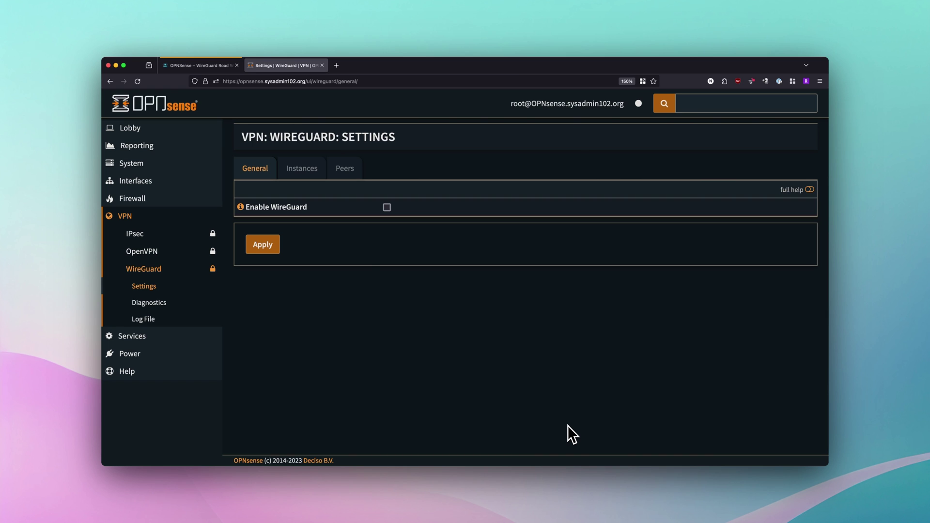
Add a WireGuard instance and name it SYSADMIN102_WireGuard.
click(310, 175)
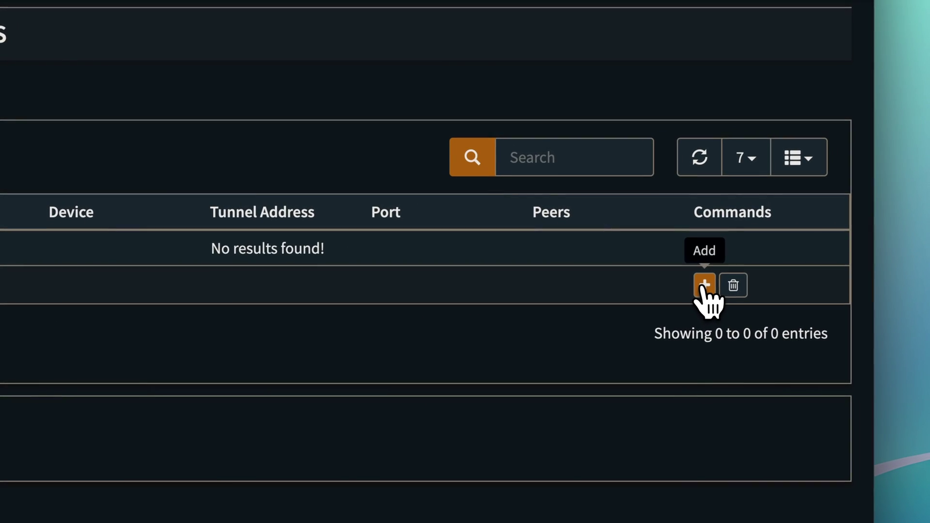
click(704, 286)
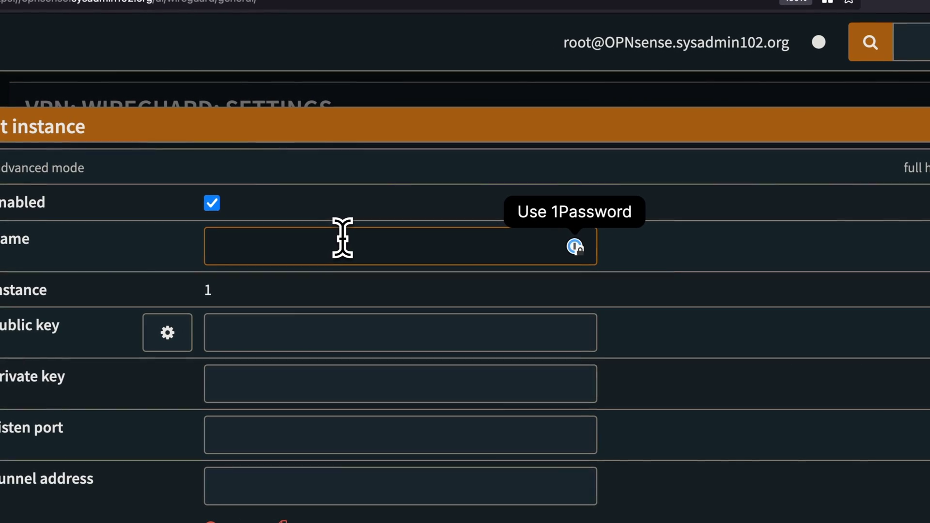
text(SYSADMIN102)
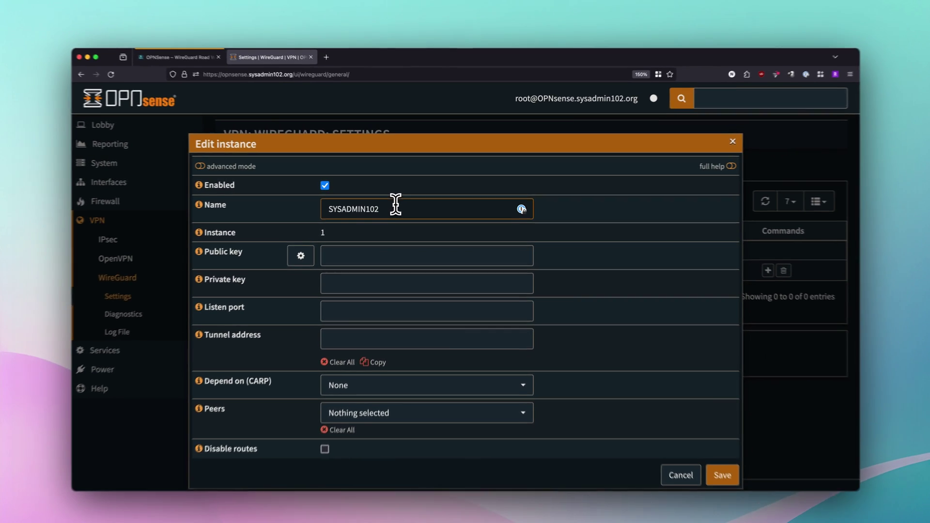
text(_WireGuard)
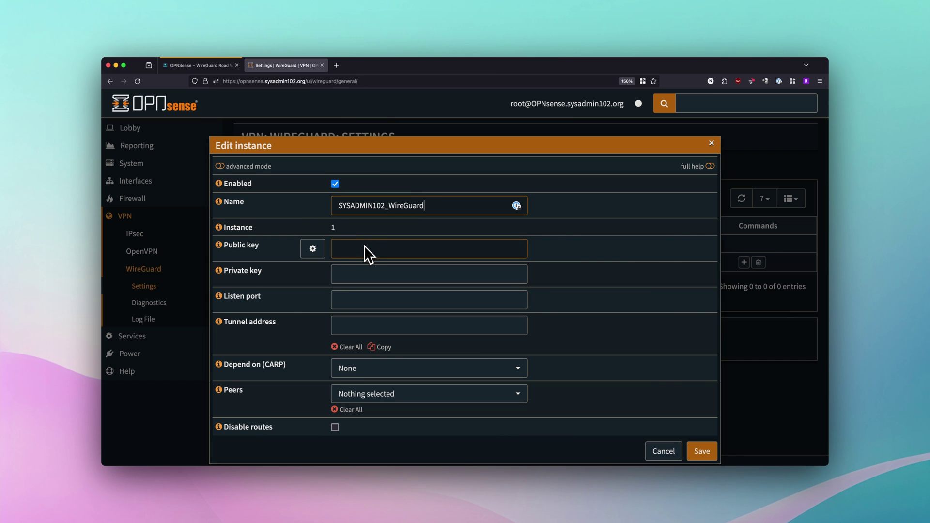
Generate a new keypair for the instance and set its listen port to 51820.
scroll(365, 247, down, 1)
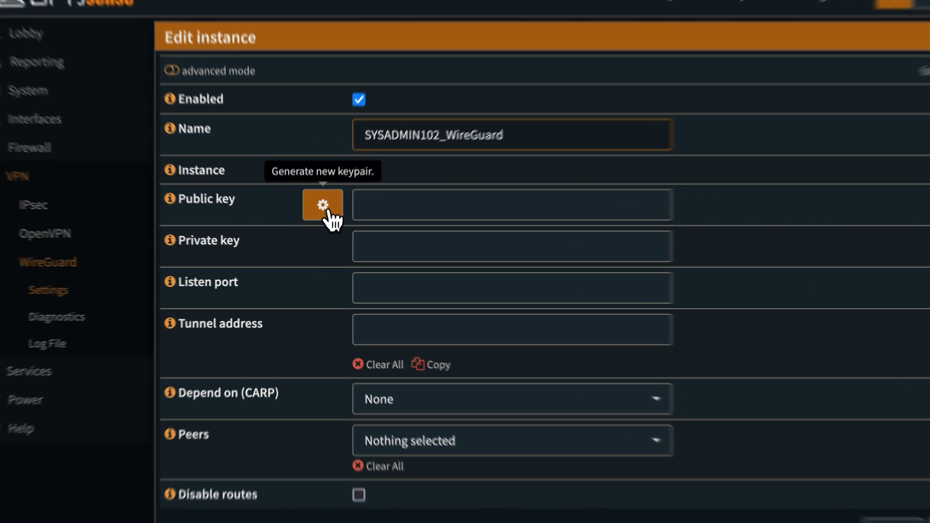
click(313, 234)
click(499, 300)
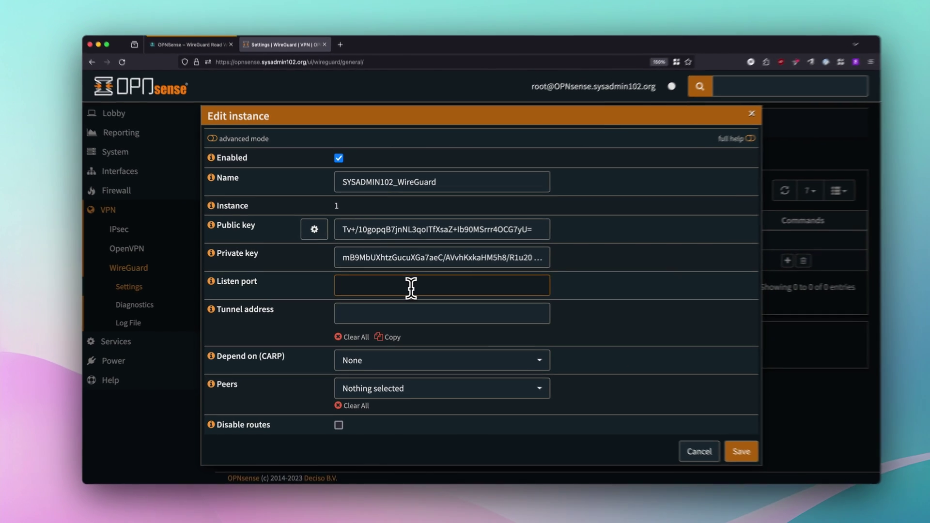
text(518)
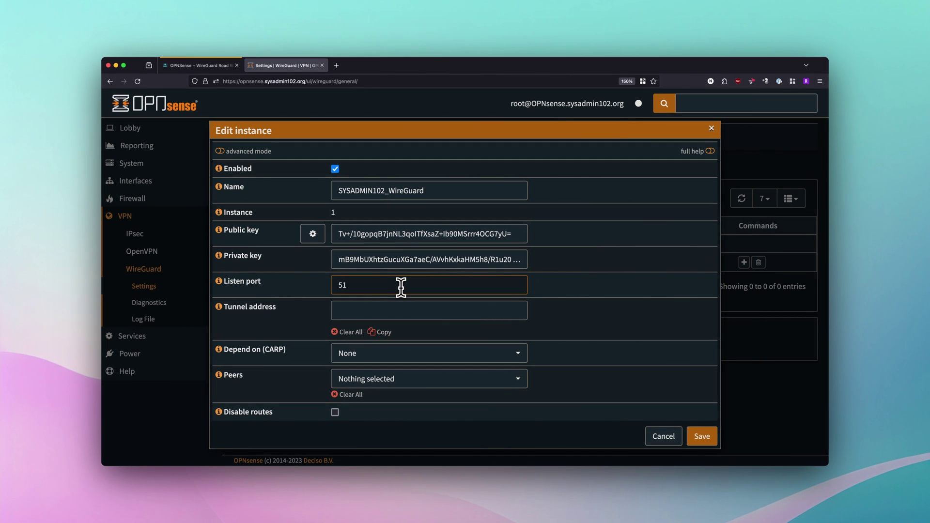
text(20)
click(407, 314)
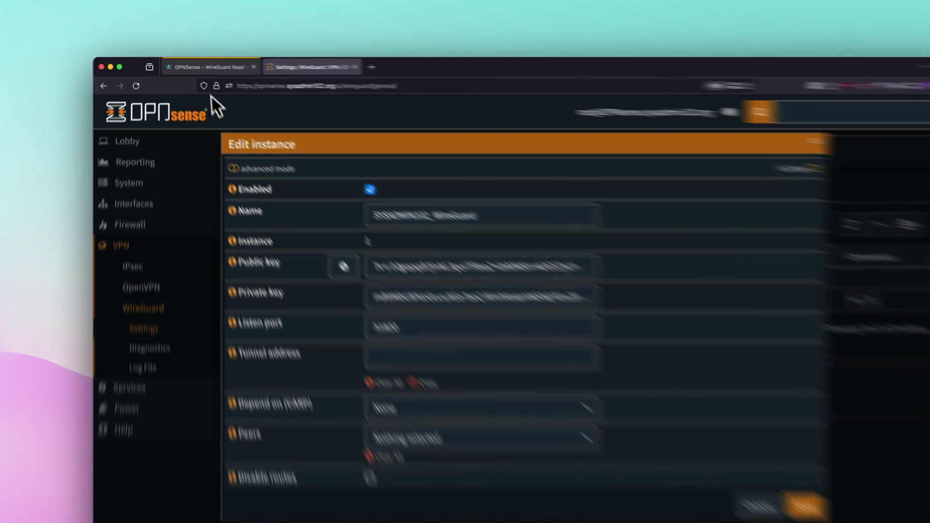
Read the guide's Step 2 section on configuring the WireGuard instance for tunnel address advice.
click(198, 65)
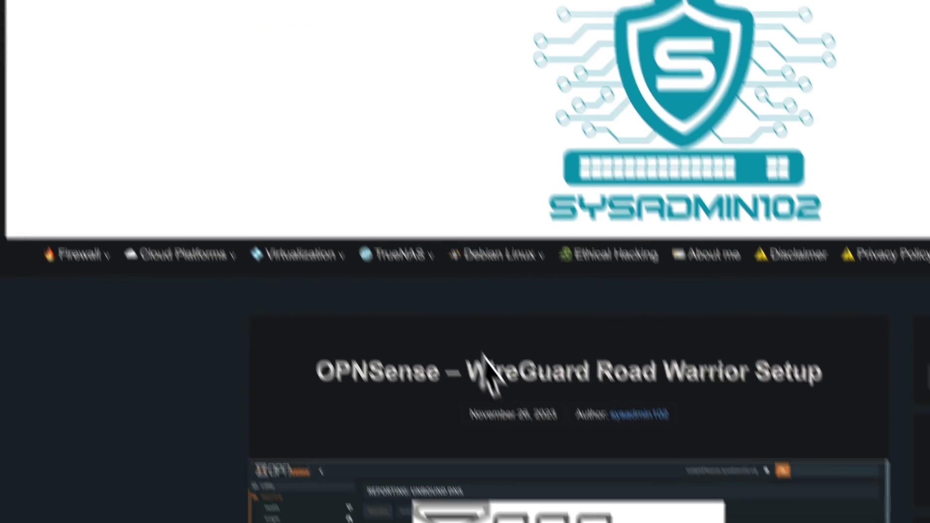
scroll(484, 369, down, 20)
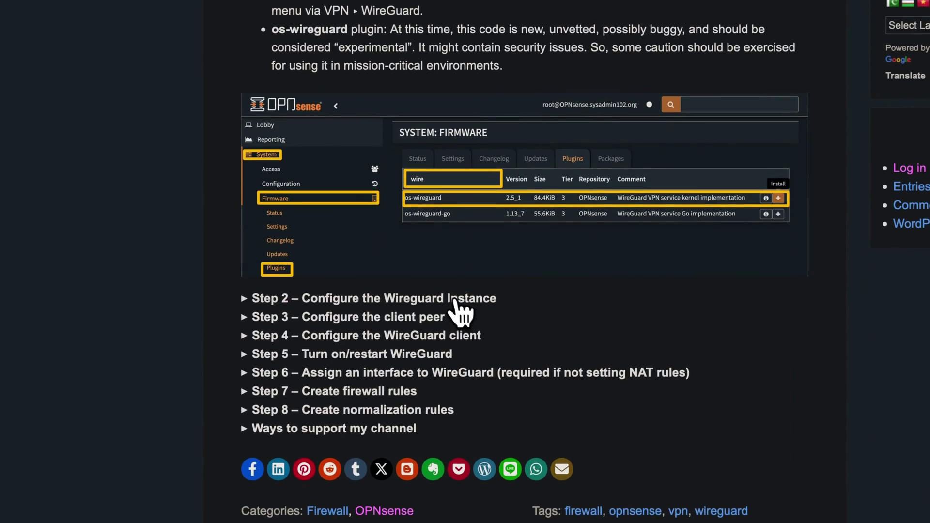
click(455, 302)
scroll(485, 339, down, 15)
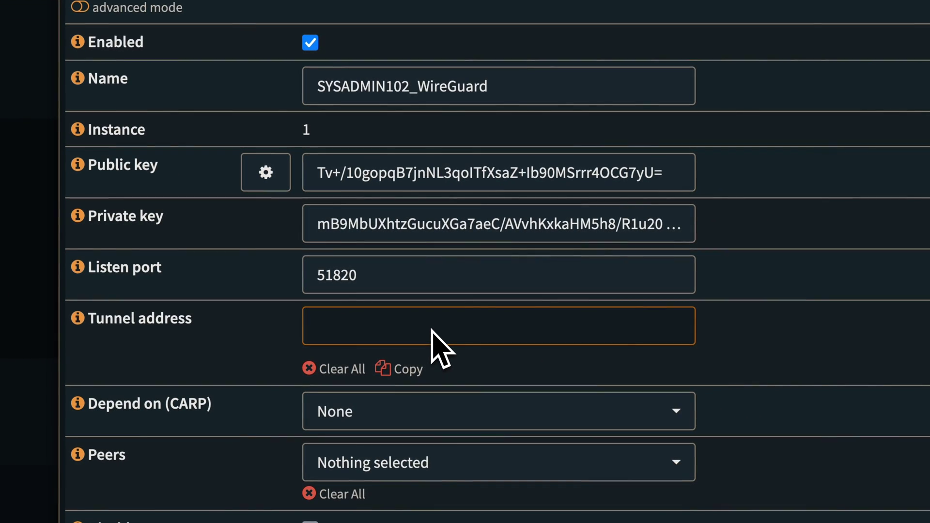
Set the instance's tunnel address to 10.3.2.0/24 and save the instance.
text(10.3)
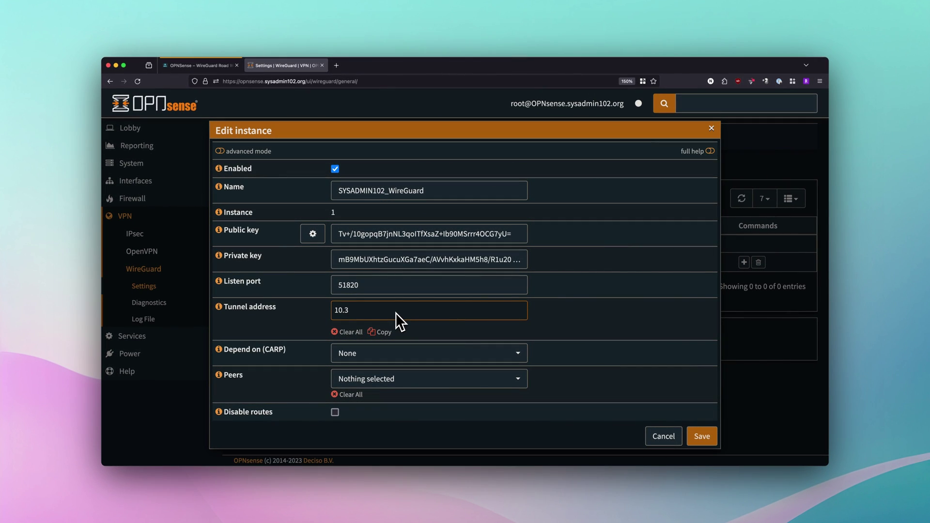
text(.2.0/24)
scroll(437, 359, down, 1)
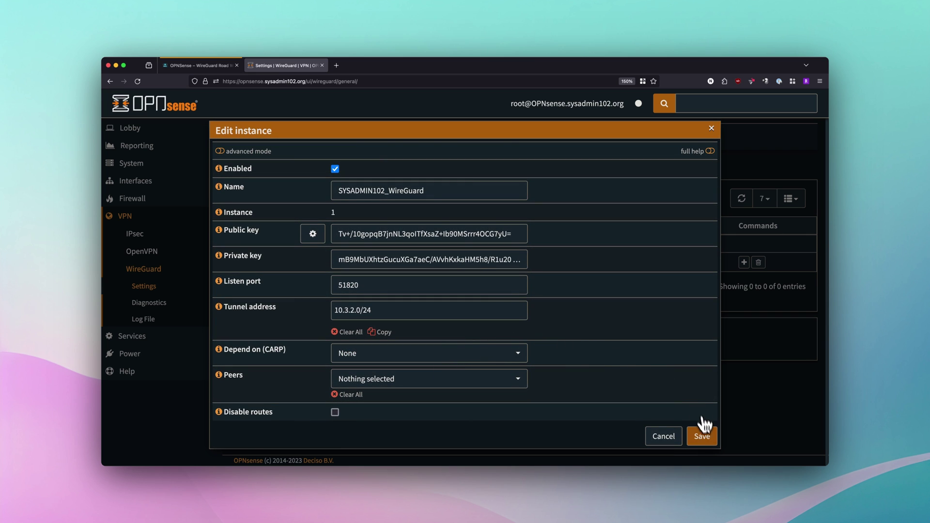
click(702, 436)
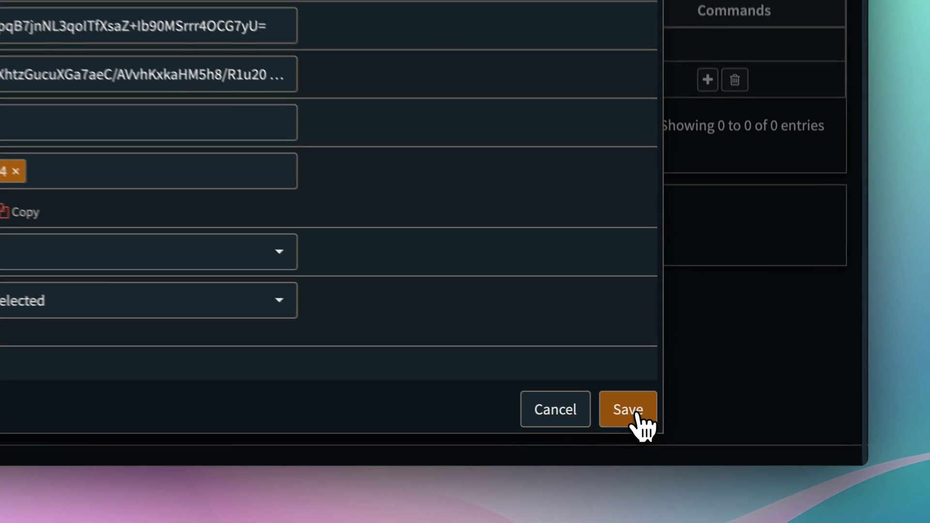
click(630, 411)
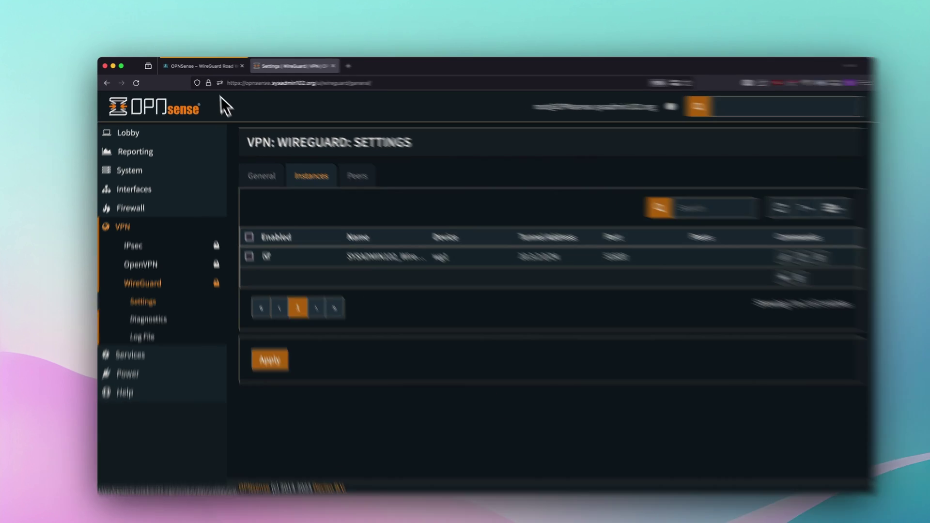
Return to the guide, expand the client setup instructions and review the sample WireGuard tunnel configuration.
click(198, 65)
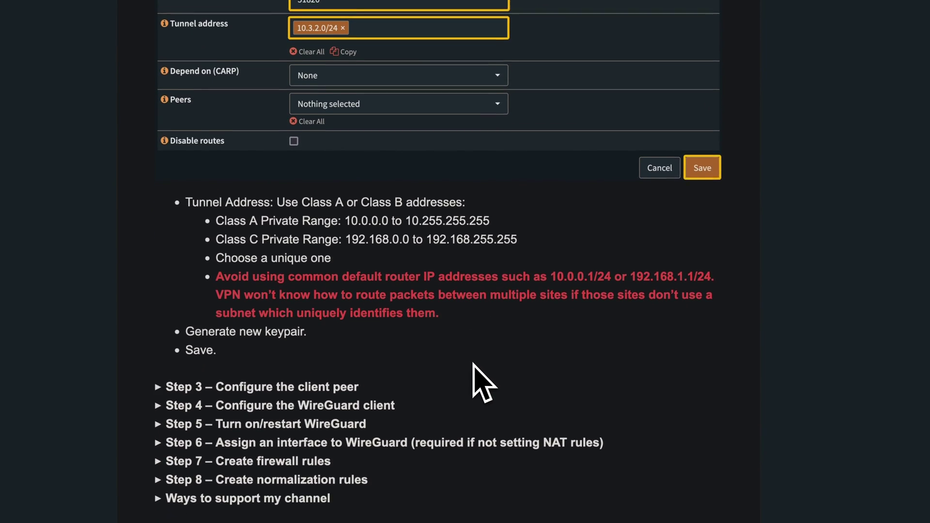
click(376, 385)
scroll(376, 386, down, 9)
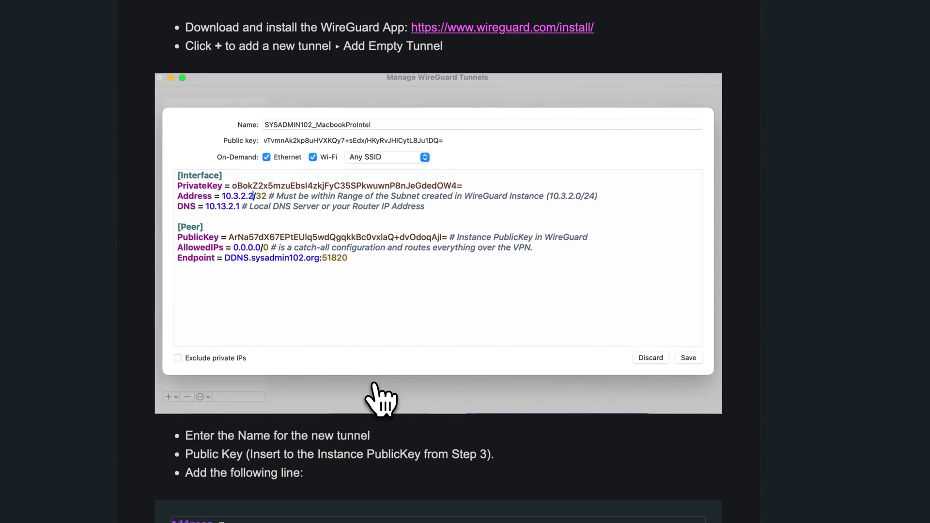
scroll(380, 400, down, 2)
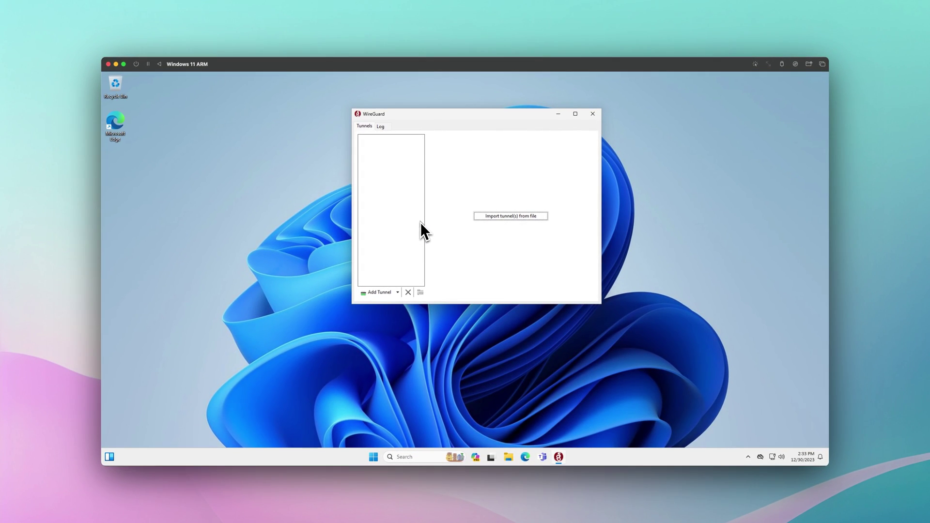
In the WireGuard app on Windows, start a new empty tunnel and name it SYSADMIN102_Windows10.
click(397, 293)
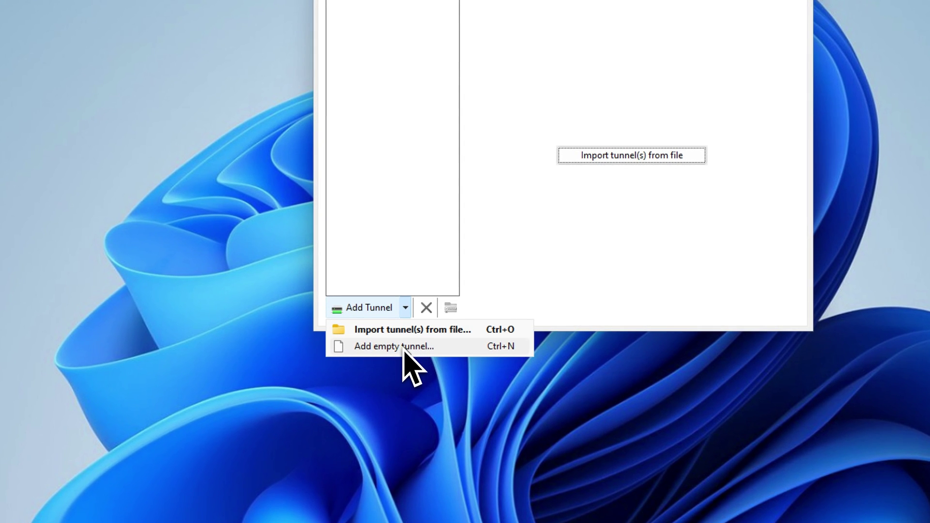
click(404, 346)
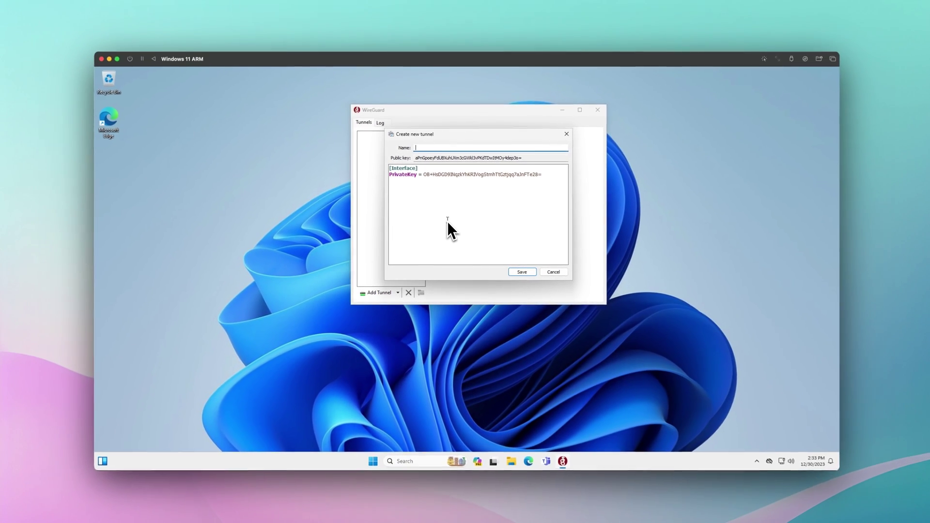
text(SYSADMIN102)
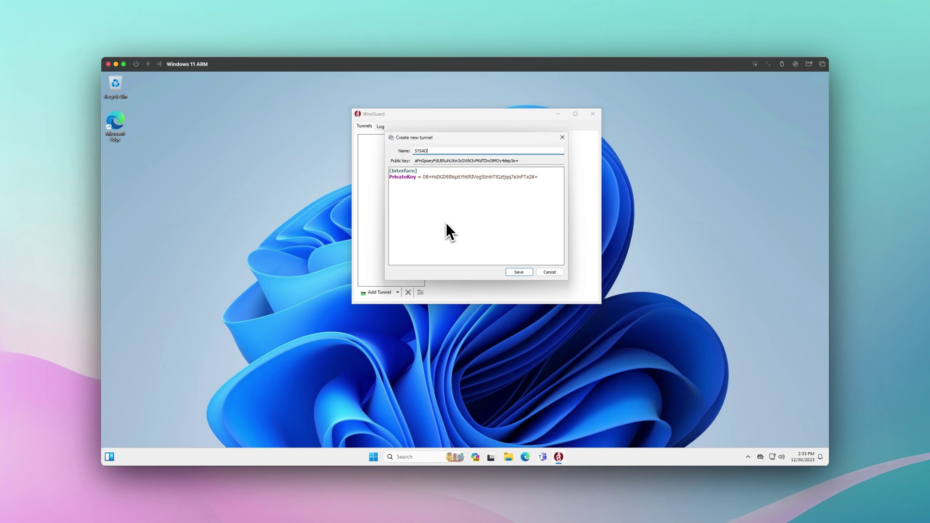
text(_Windows10)
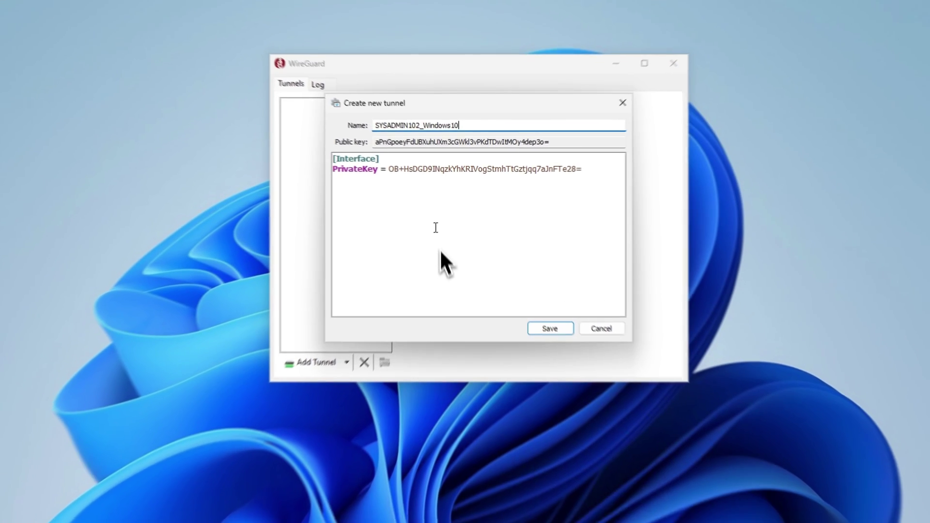
Start an Address entry below the private key in the tunnel's Interface section.
click(487, 206)
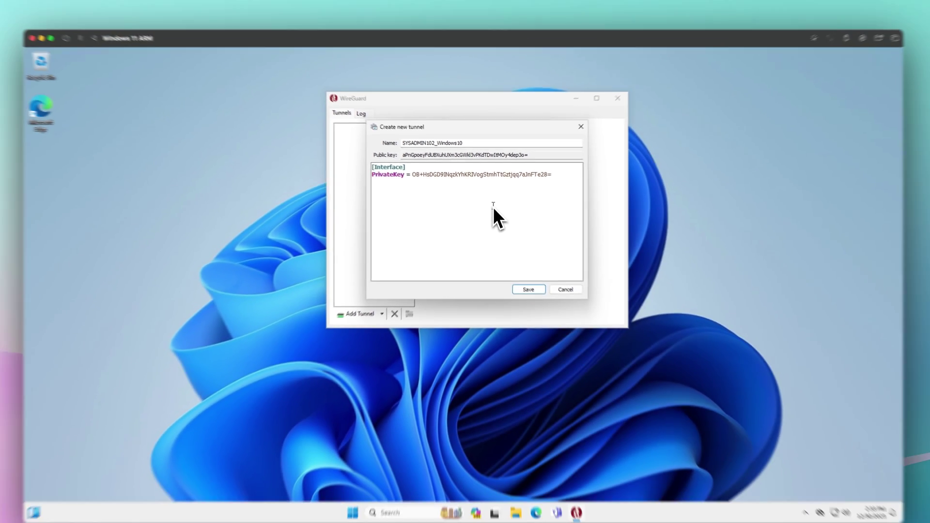
text(Adre)
key(BackSpace)
key(BackSpace)
text(dress)
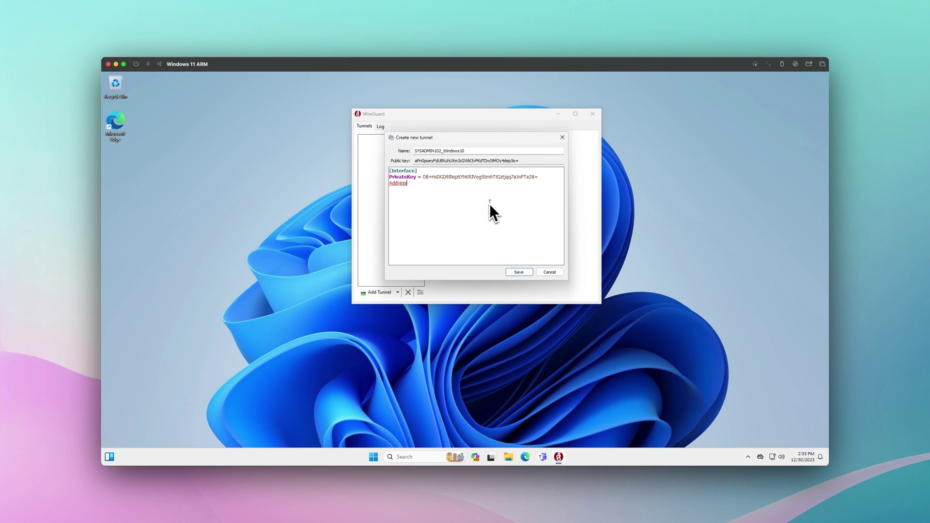
text( =)
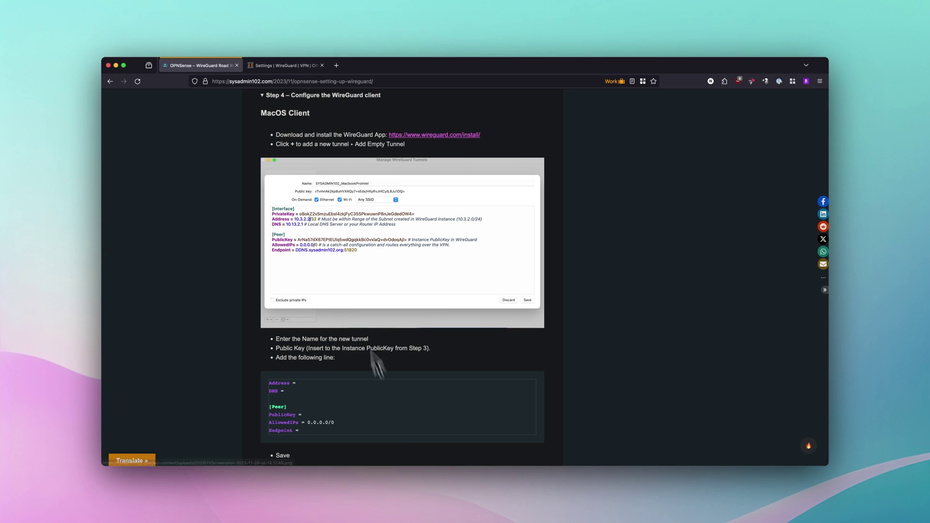
Check the tunnel address of the OPNsense instance and set the client's Address to 10.3.2.1/32 and DNS to 10.13.2.1 in WireGuard.
click(278, 66)
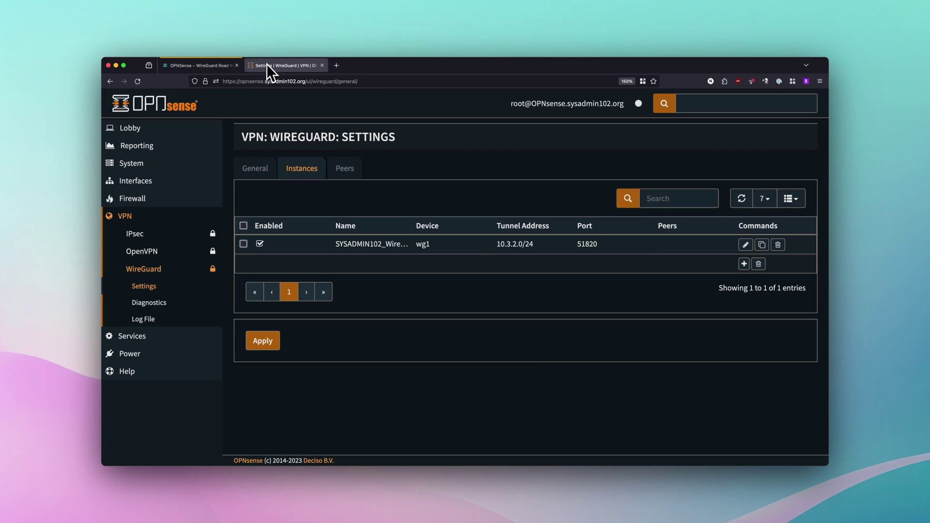
click(744, 248)
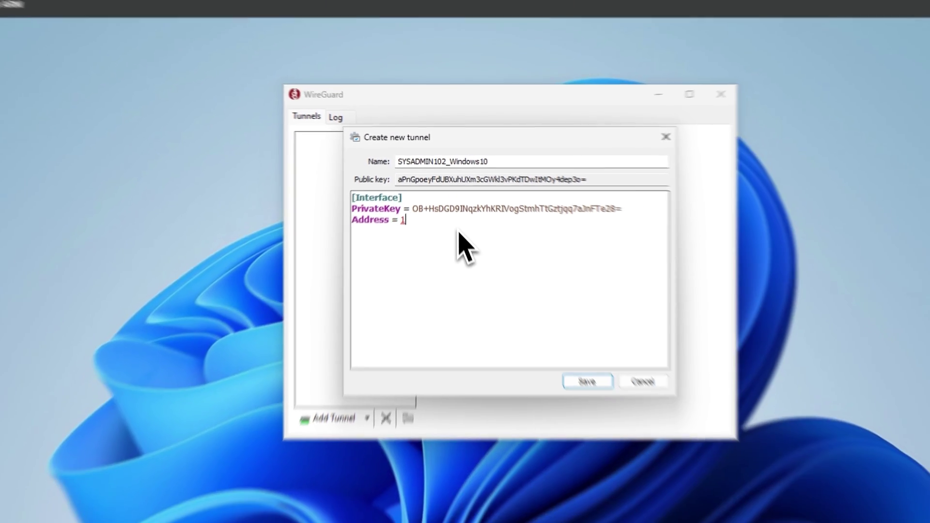
text(10..3)
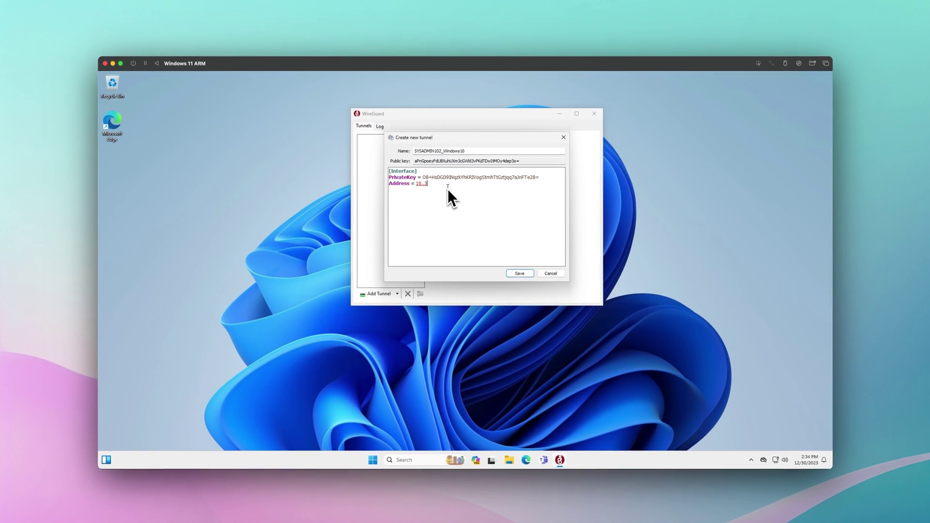
key(BackSpace)
key(BackSpace)
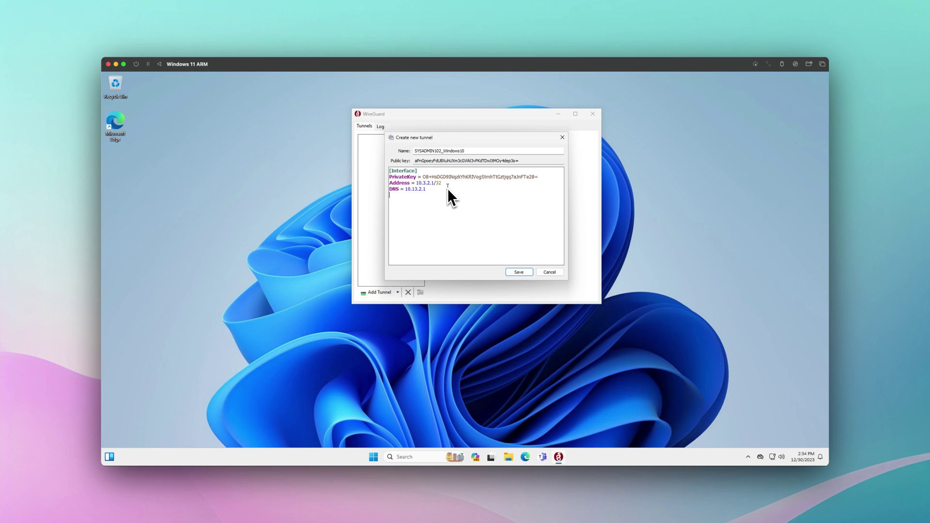
Add a [Peer] section to the tunnel configuration with PublicKey set to the public key copied from the OPNsense instance.
key(Return)
key(Return)
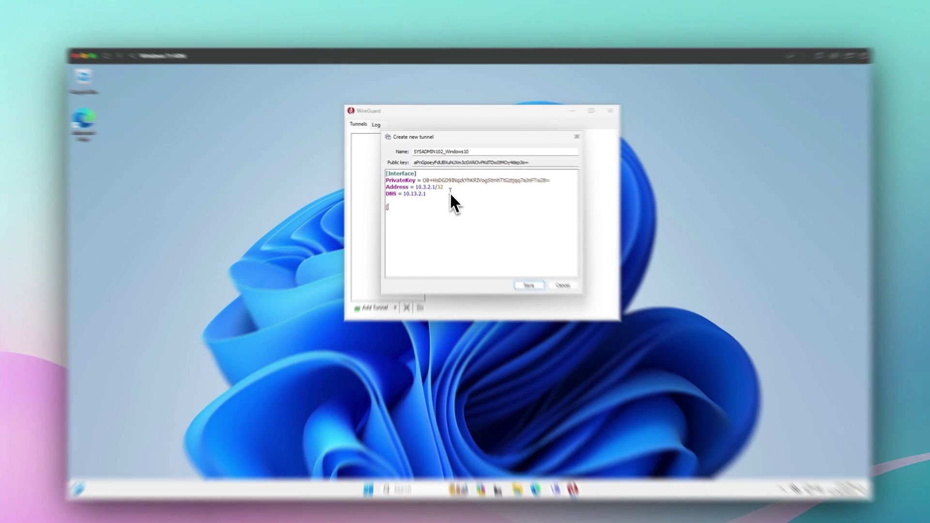
text([Peer)
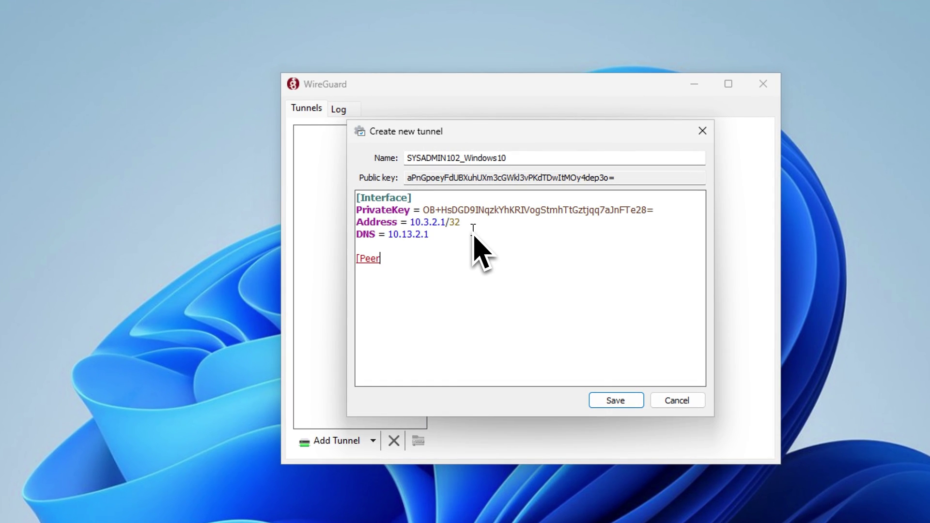
text(])
key(Return)
text(Public)
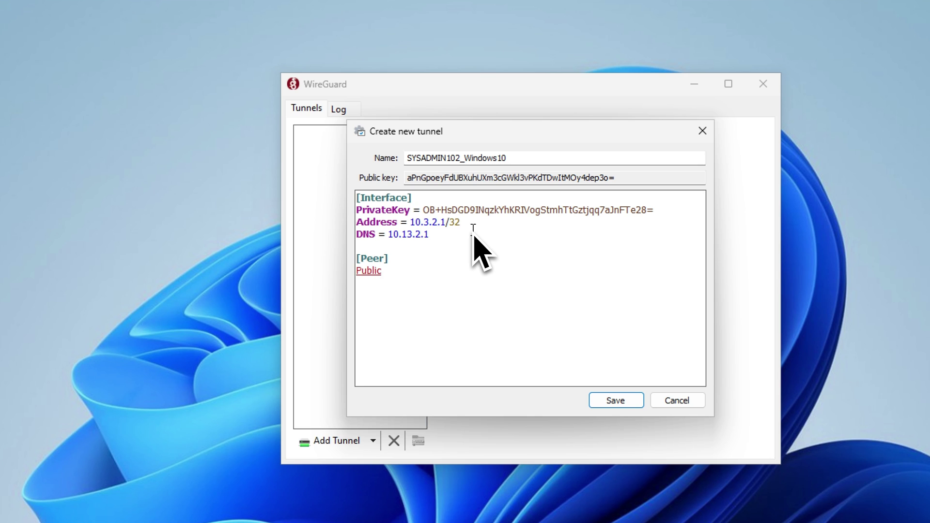
text(Key =)
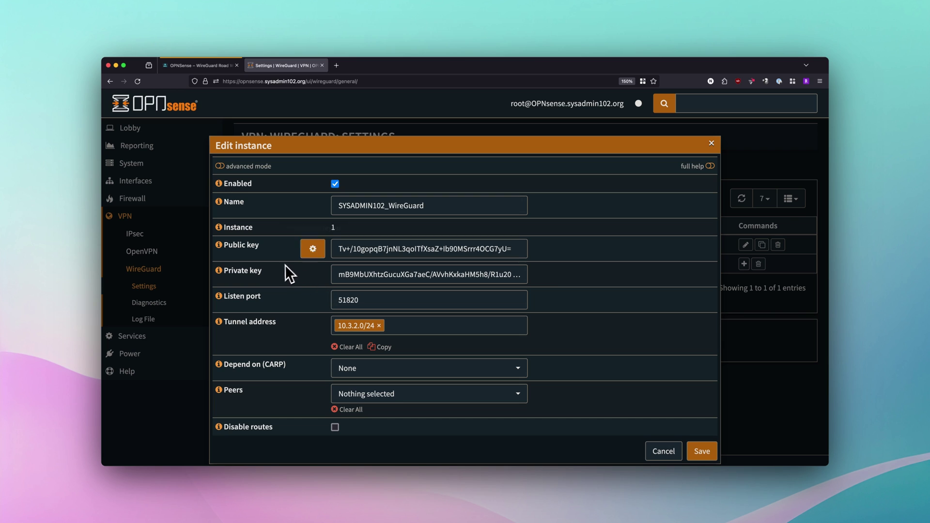
triple_click(342, 249)
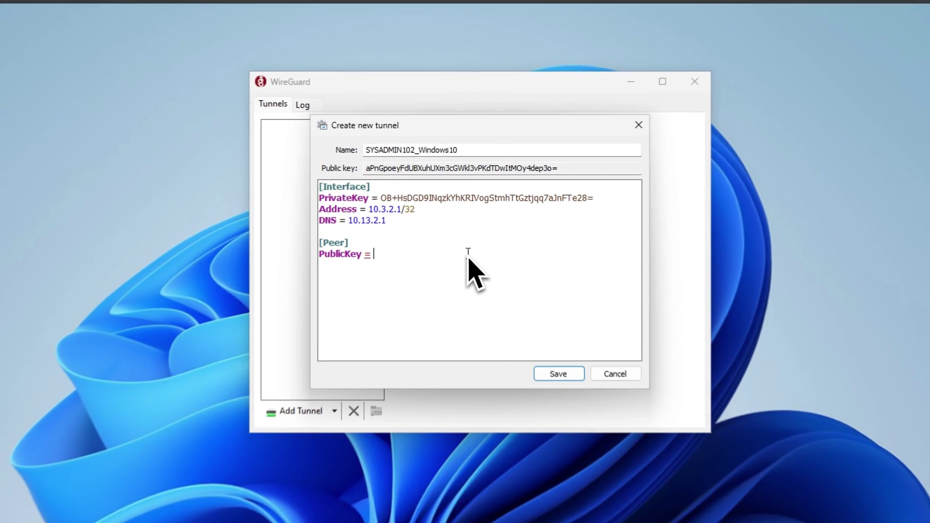
text(Tv+/10gopqB7jnNL3qoITfXsaZ+Ib90MSrrr4OCG7yU=)
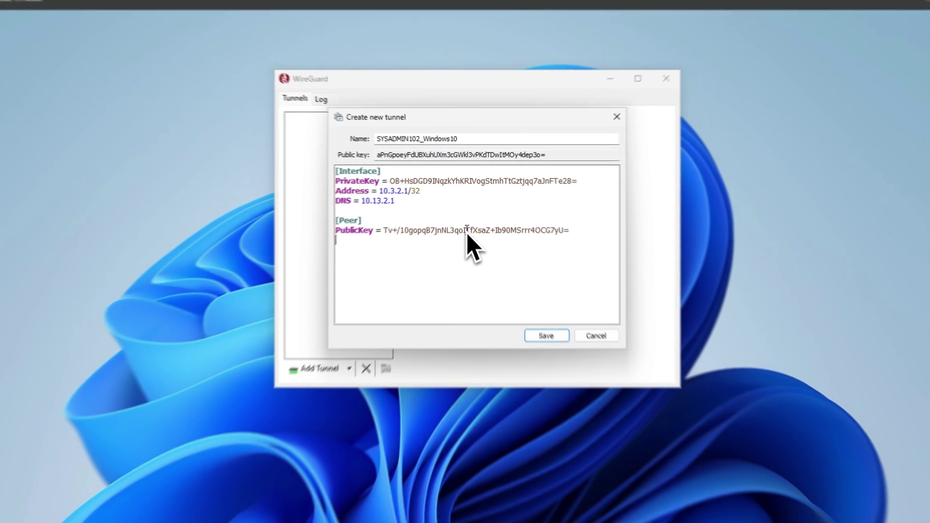
Add an AllowedIPs entry of 0.0.0.0/0 to the tunnel's Peer section.
text(Allow)
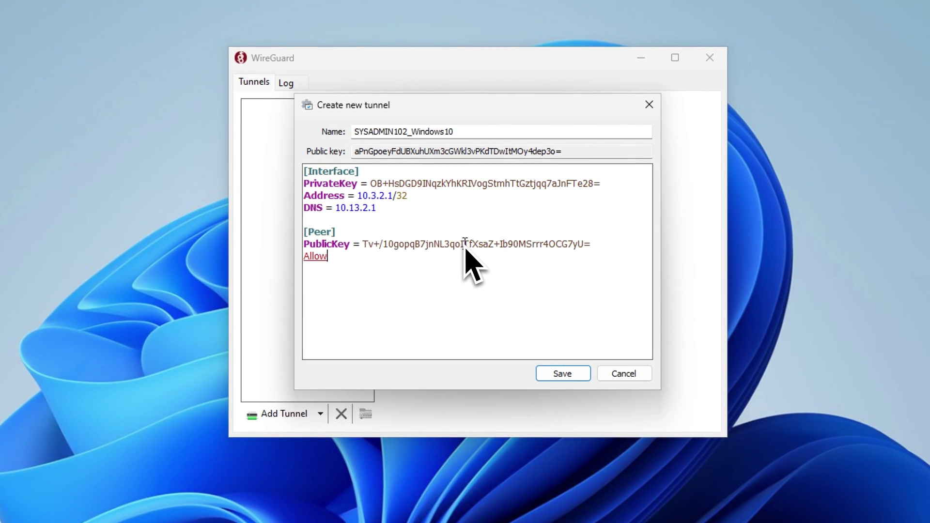
text(edIPs = )
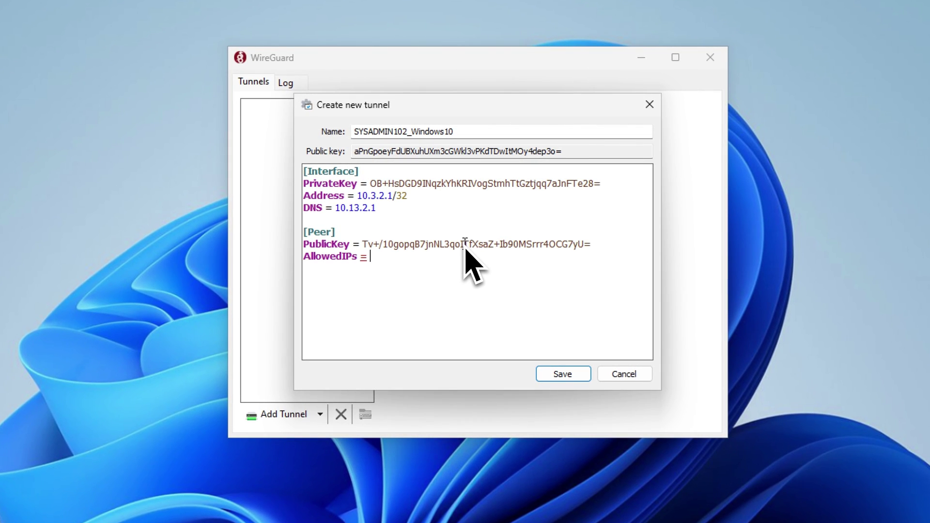
text(0.0.0.)
text(0/0)
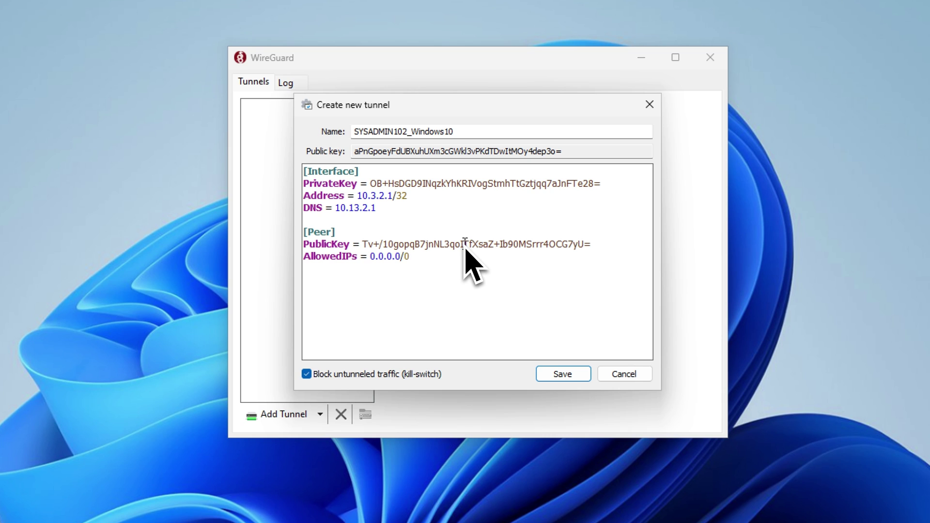
Add an Endpoint entry of DDNS.sysadmin102.org:51820 to the tunnel's Peer section.
key(Return)
text(Endp)
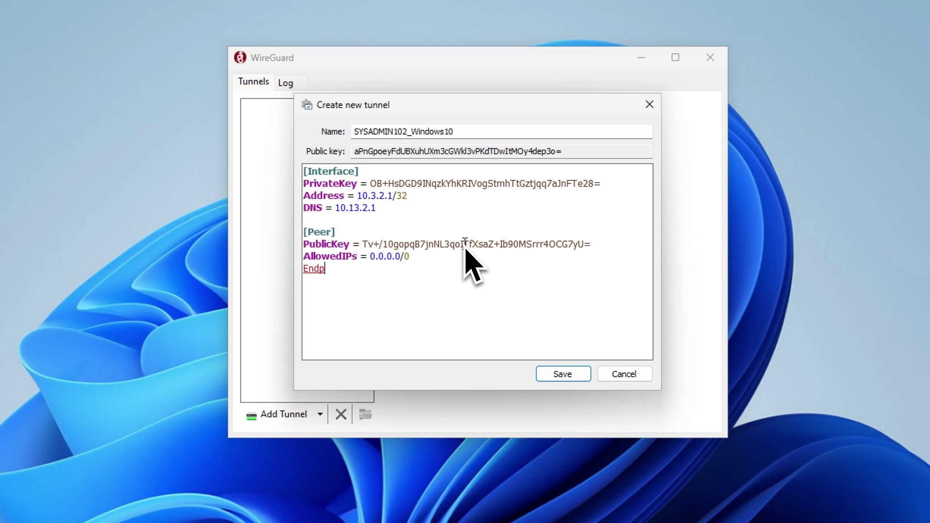
text(oint =)
text(DD)
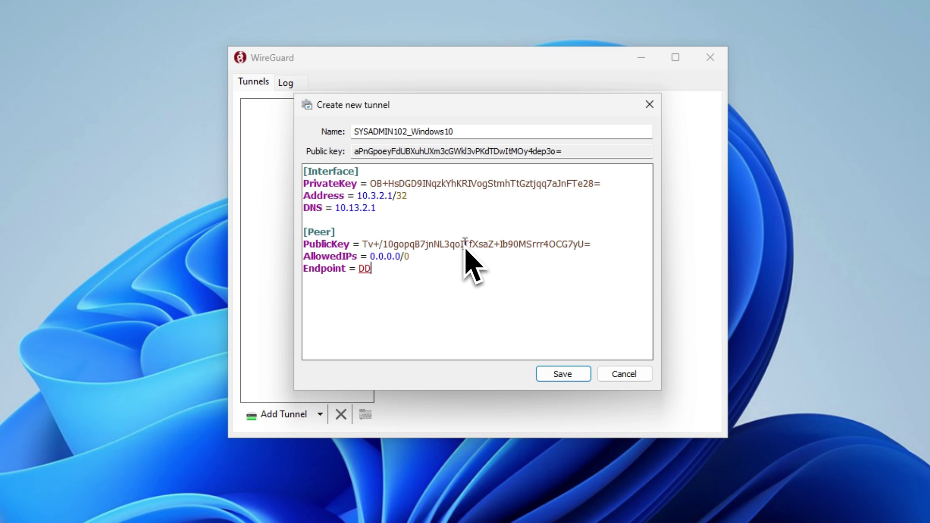
text(NS.sysadmin102)
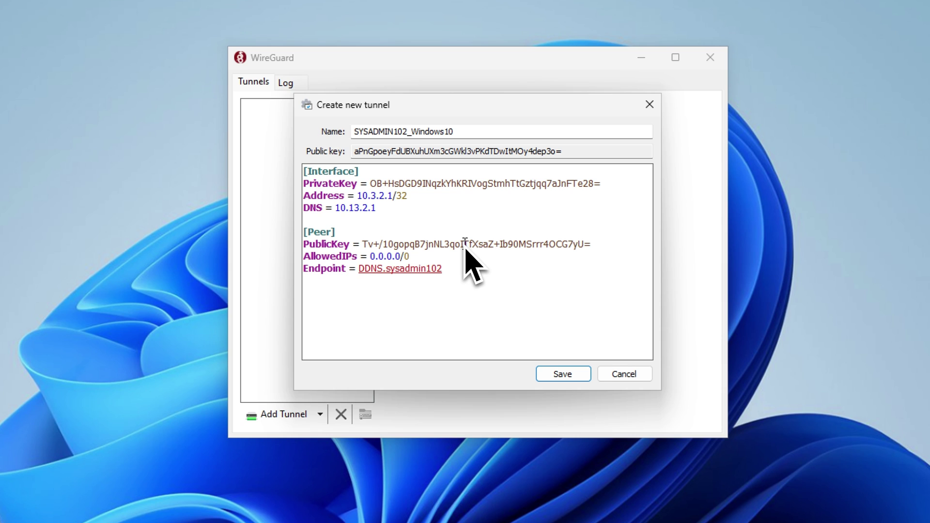
text(.org:5)
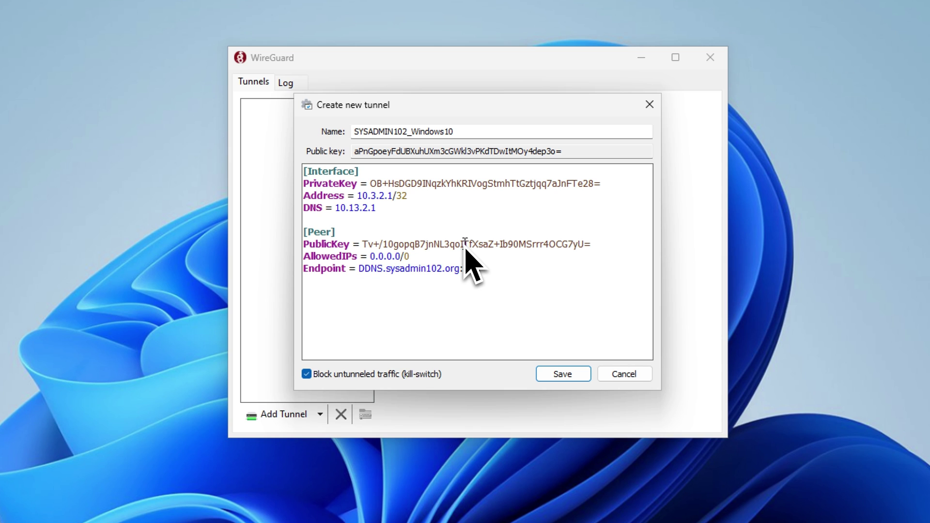
text(1820)
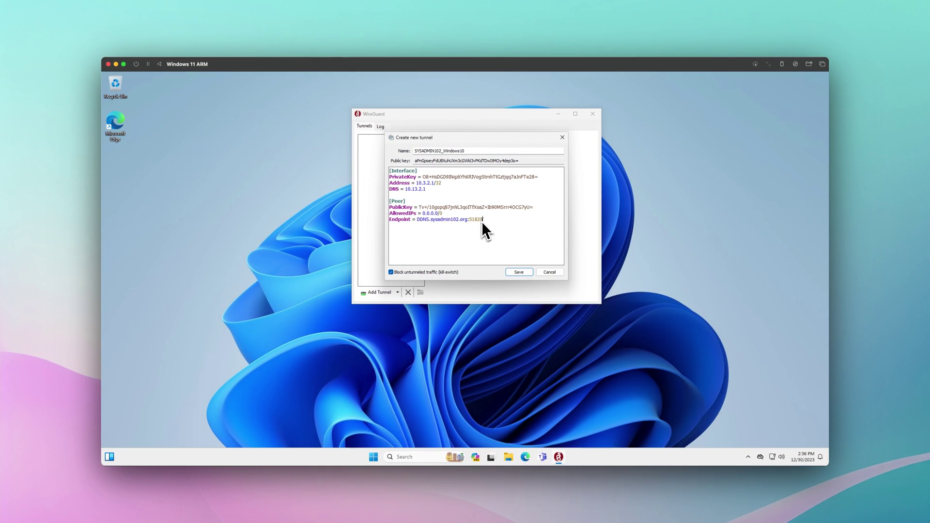
Switch to OPNsense, close the instance editor and start a new WireGuard peer named SYSADMIN102_Windows10.
mouse_move(490, 463)
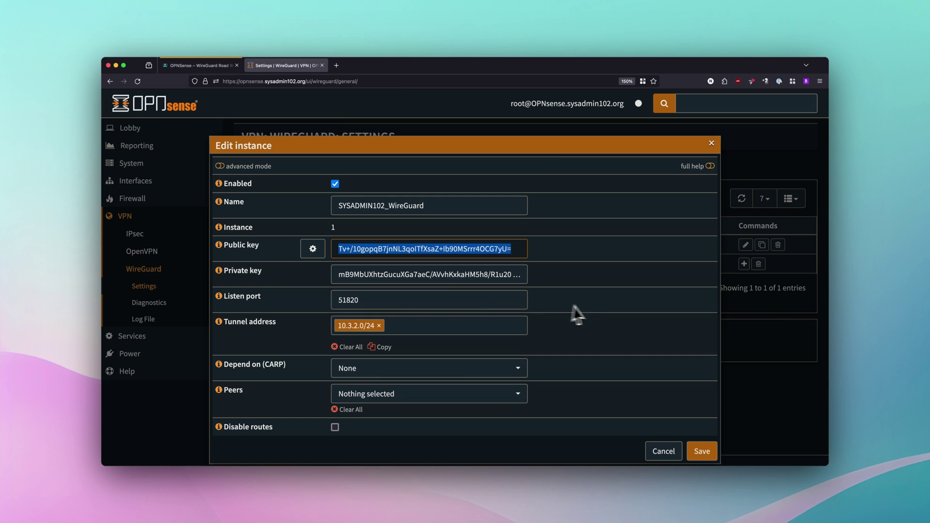
click(711, 143)
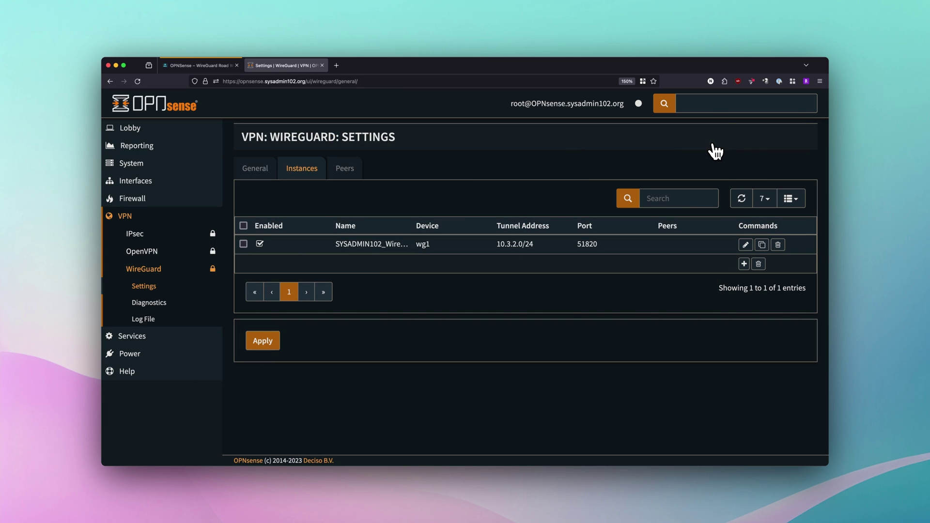
click(347, 173)
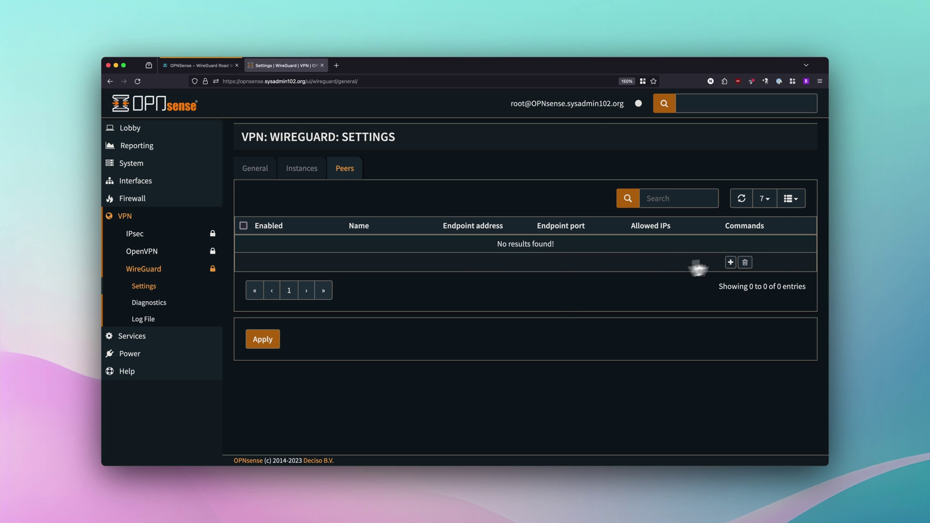
click(730, 262)
click(410, 207)
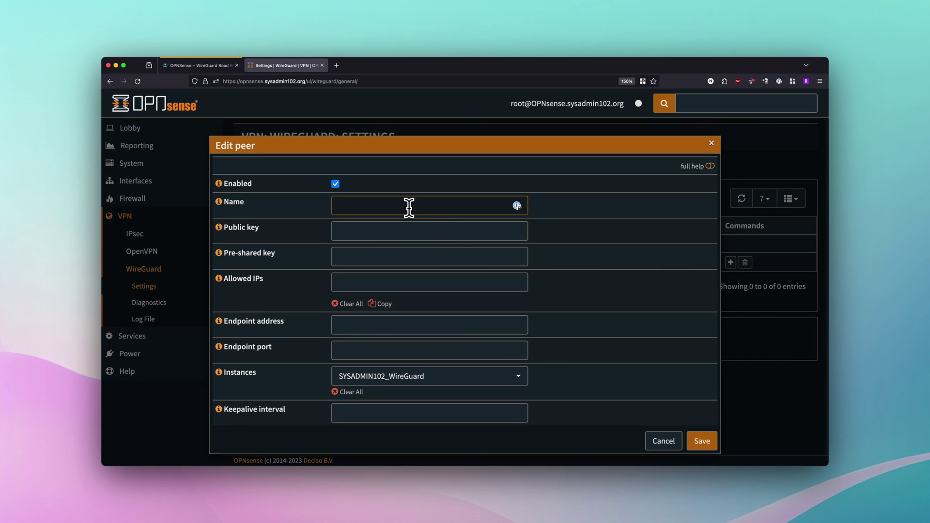
text(SYSADMIN102_Windows)
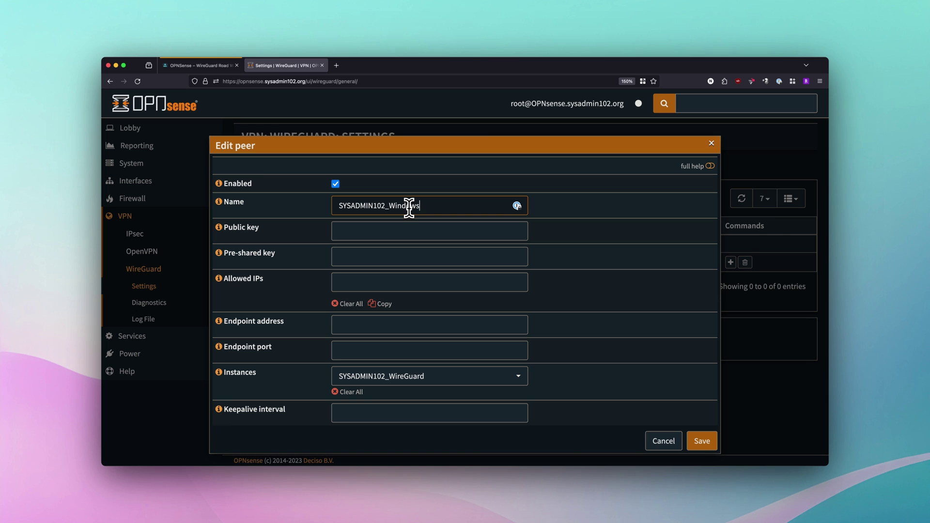
text(10)
In the Windows WireGuard app, rename the tunnel SYSADMIN102_Windows11 and copy its public key.
click(394, 228)
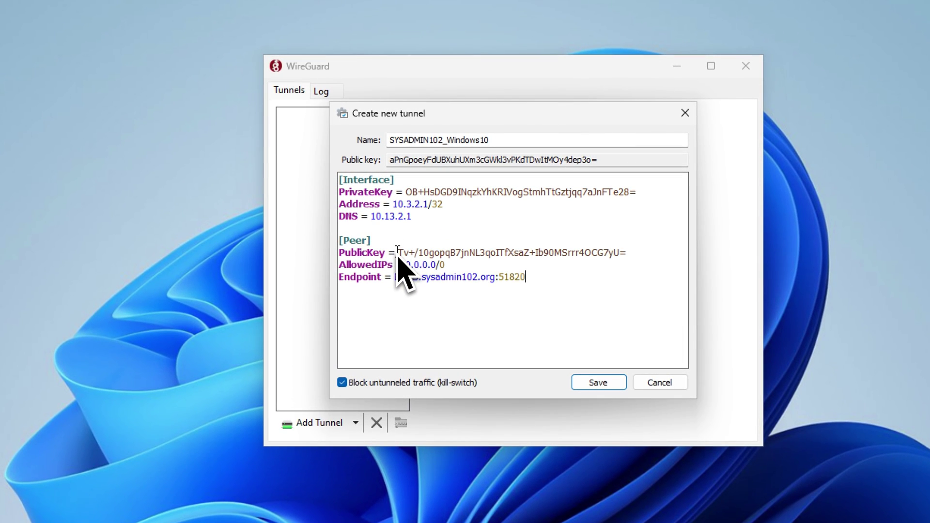
double_click(444, 159)
key(ctrl+c)
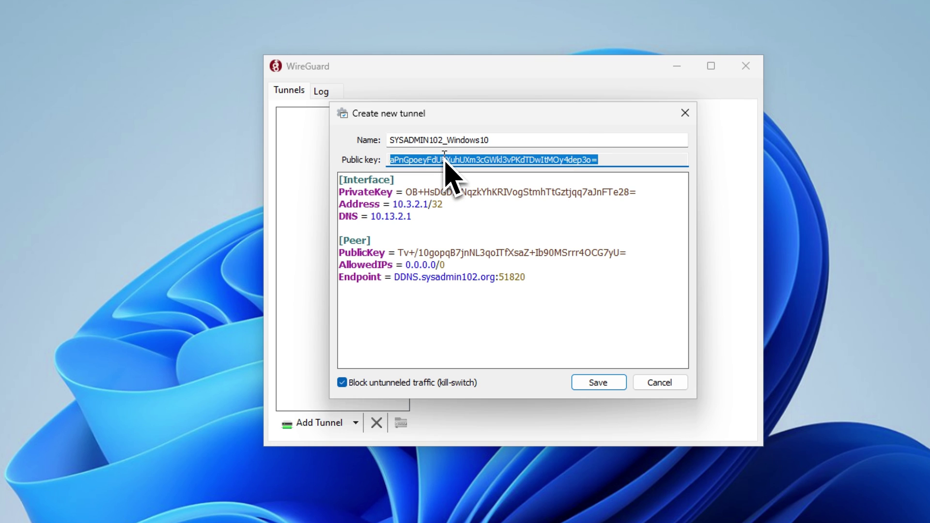
click(526, 140)
key(BackSpace)
text(1)
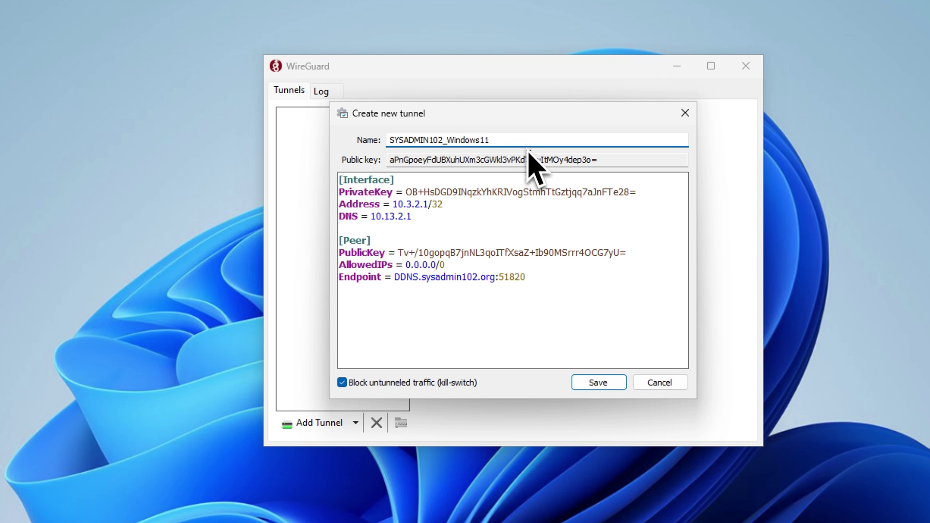
click(528, 160)
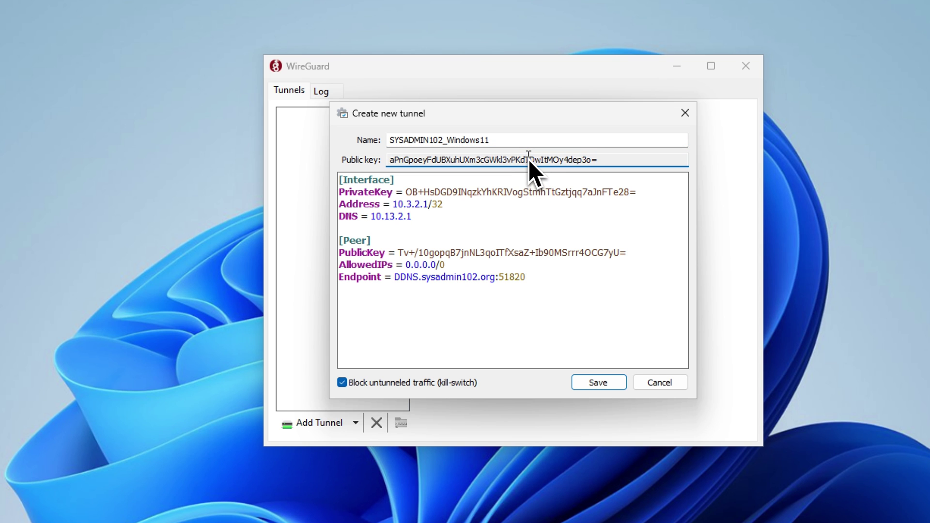
double_click(528, 160)
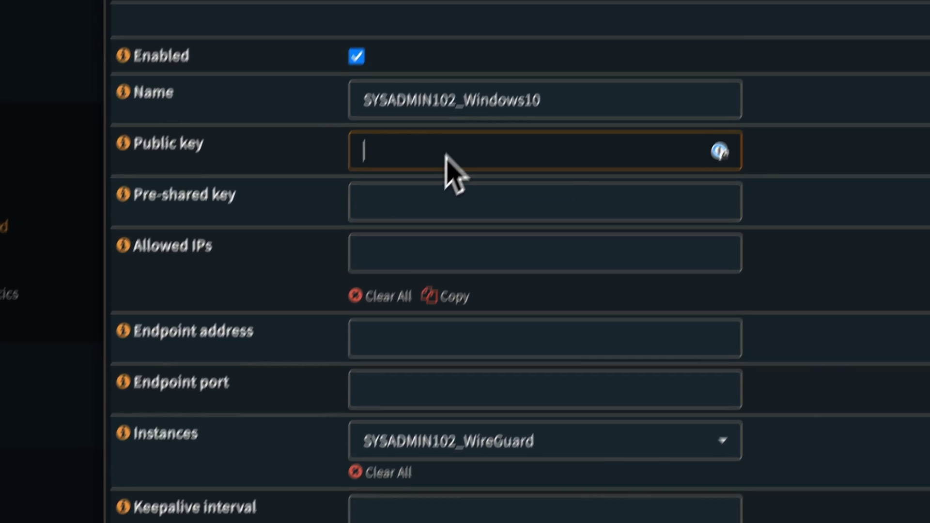
Back in OPNsense, rename the peer SYSADMIN102_Windows11 and paste the Windows client's public key, leaving the pre-shared key empty.
click(533, 111)
key(BackSpace)
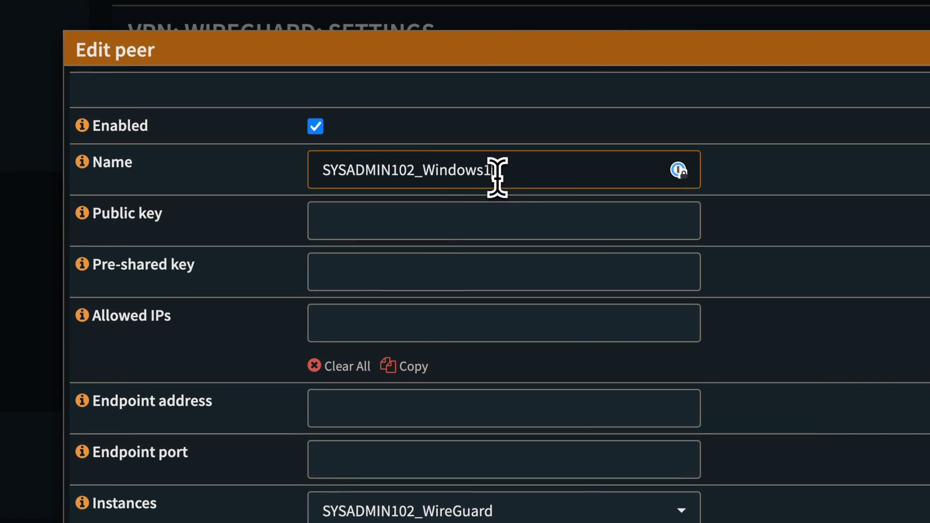
text(1)
click(487, 217)
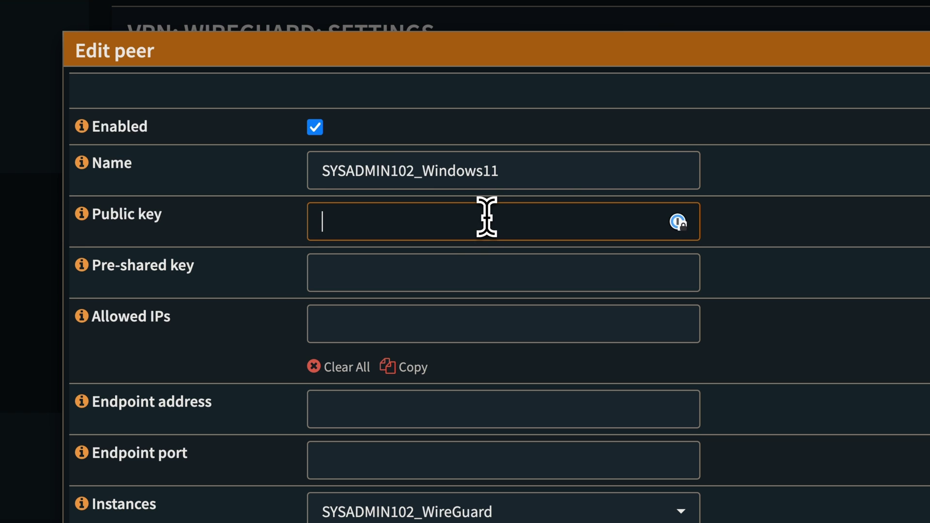
key(ctrl+v)
click(492, 256)
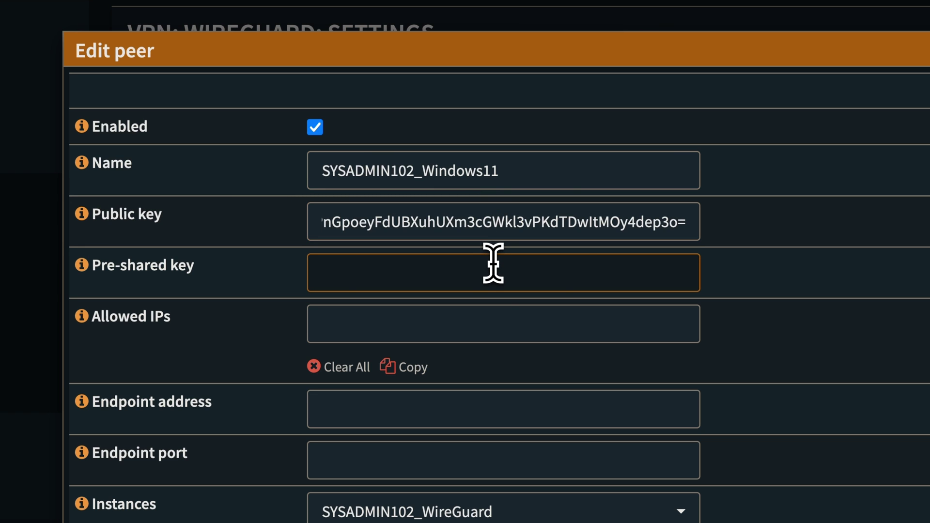
click(480, 337)
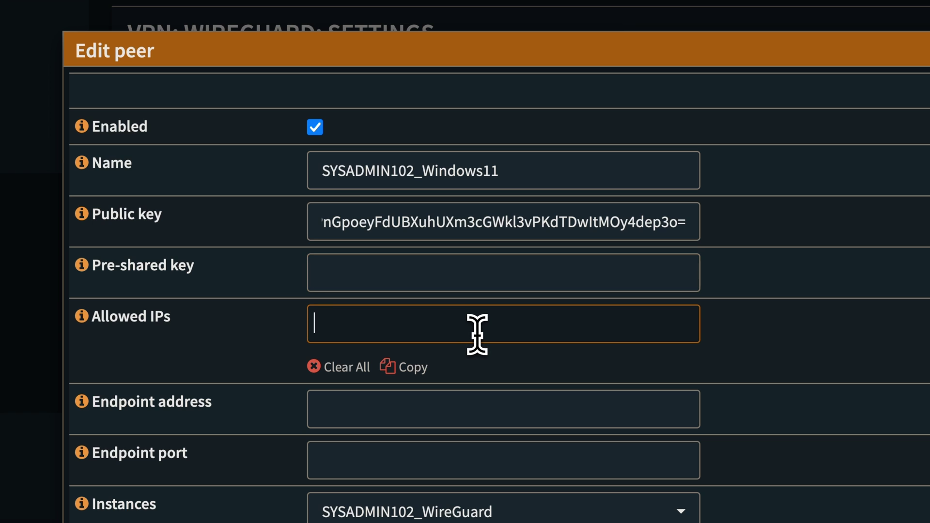
Set the peer's allowed IPs to 10.3.2.1/32 and its endpoint to DDNS.sysadmin102.org on port 51820, and save the peer.
text(10)
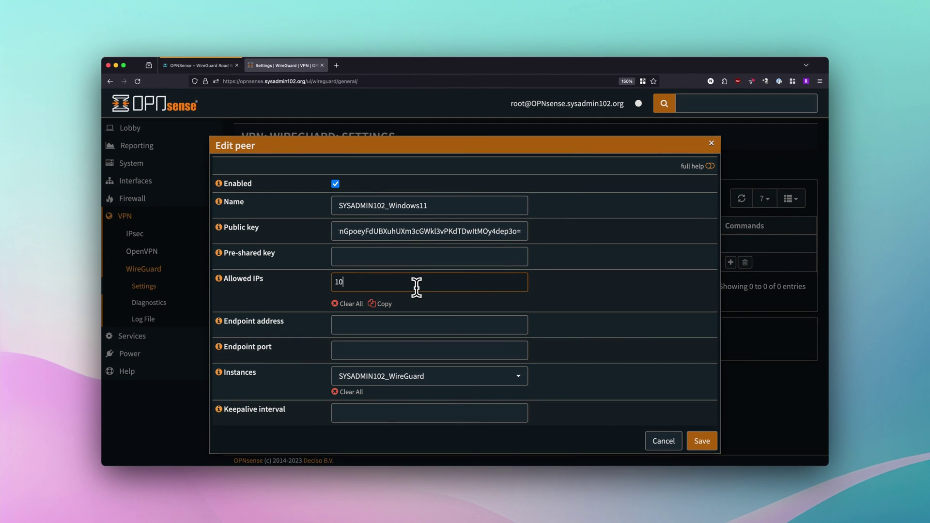
text(.3.2.1/32)
click(409, 333)
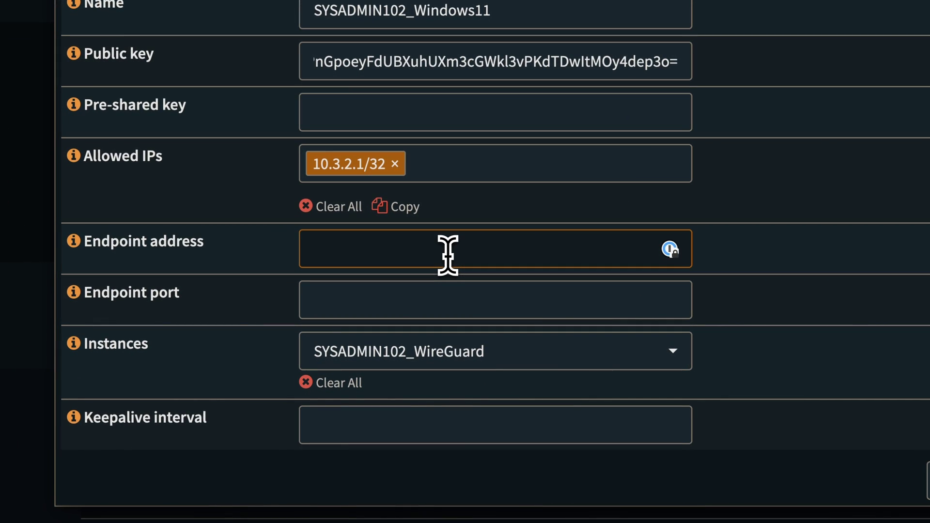
text(DDNS.)
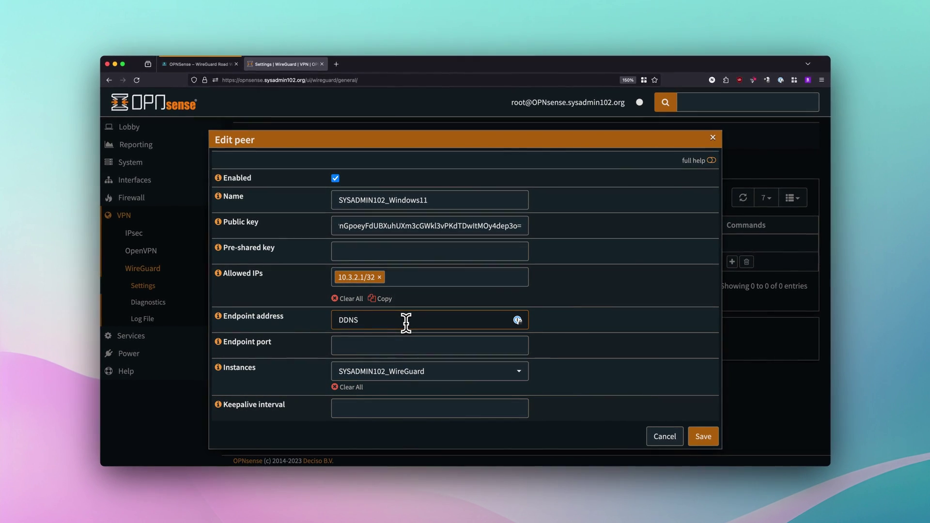
text(sysadmi)
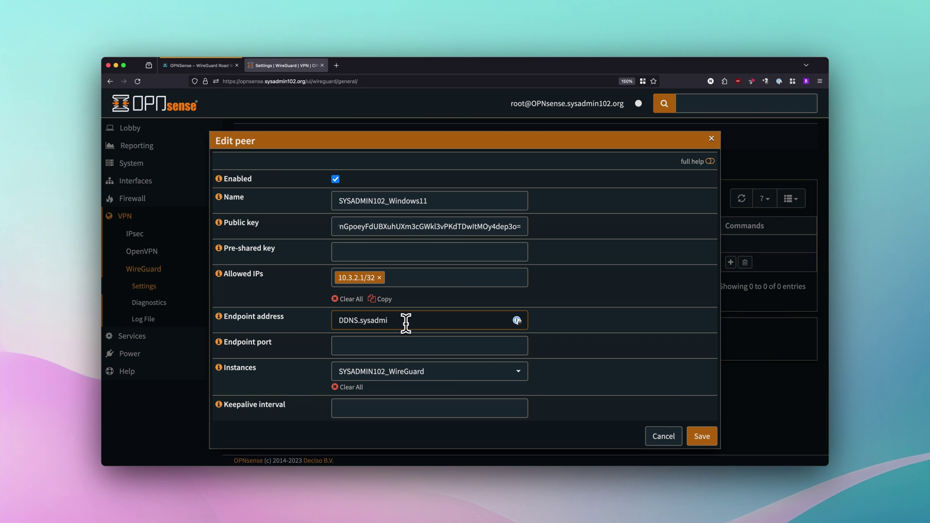
text(n102.org)
key(Tab)
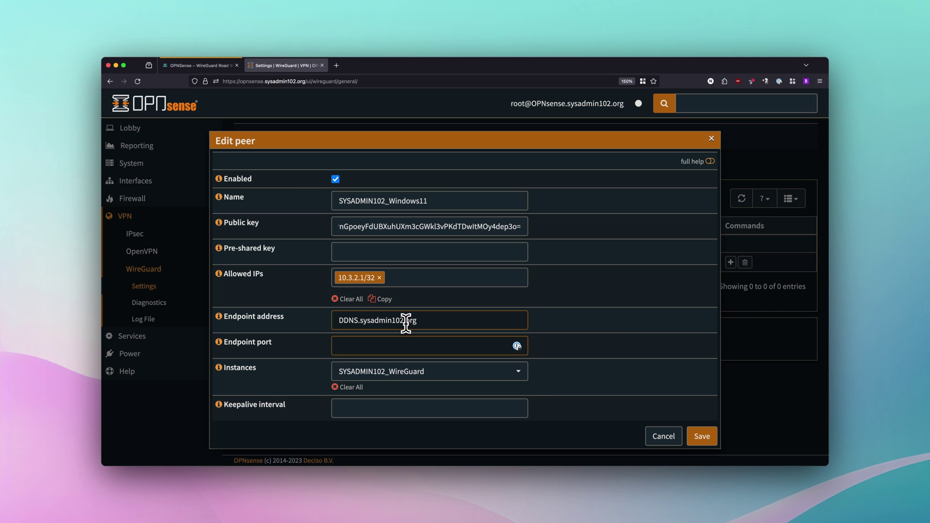
text(51820)
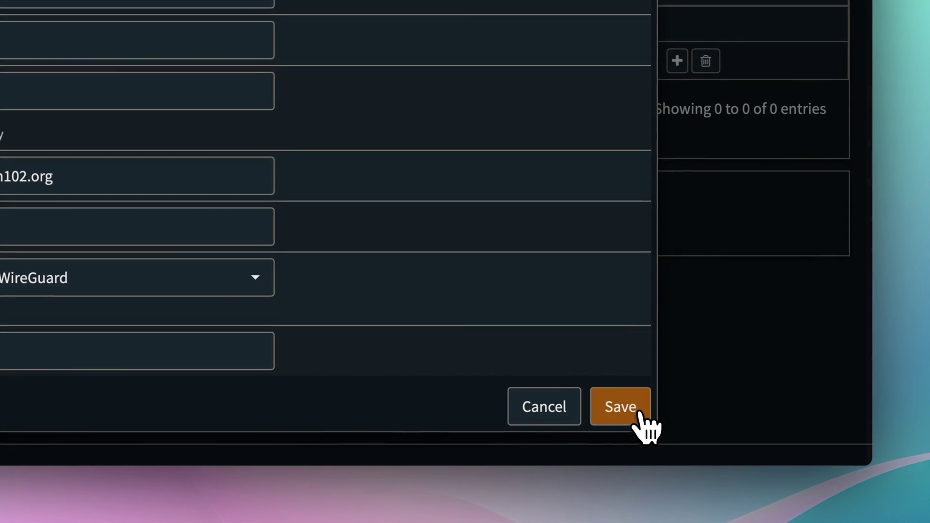
click(639, 413)
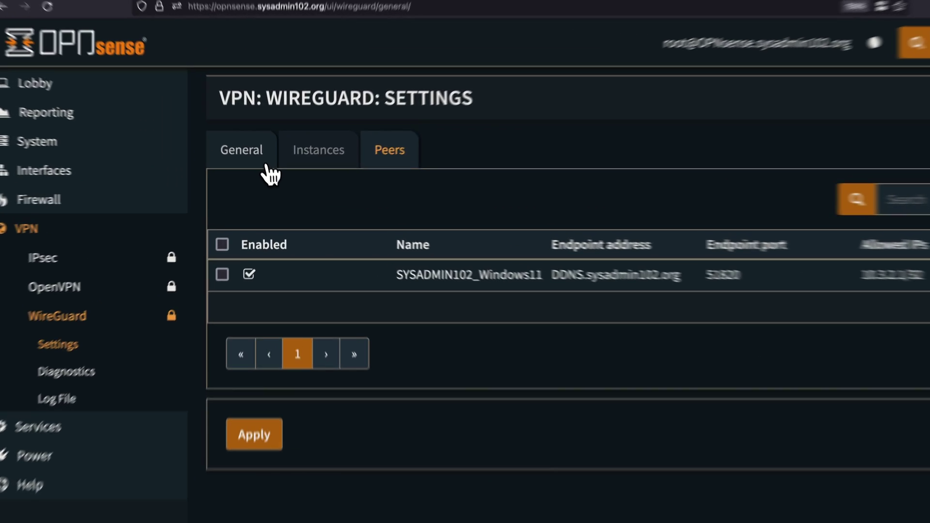
Enable WireGuard in its general settings and apply the change.
click(268, 173)
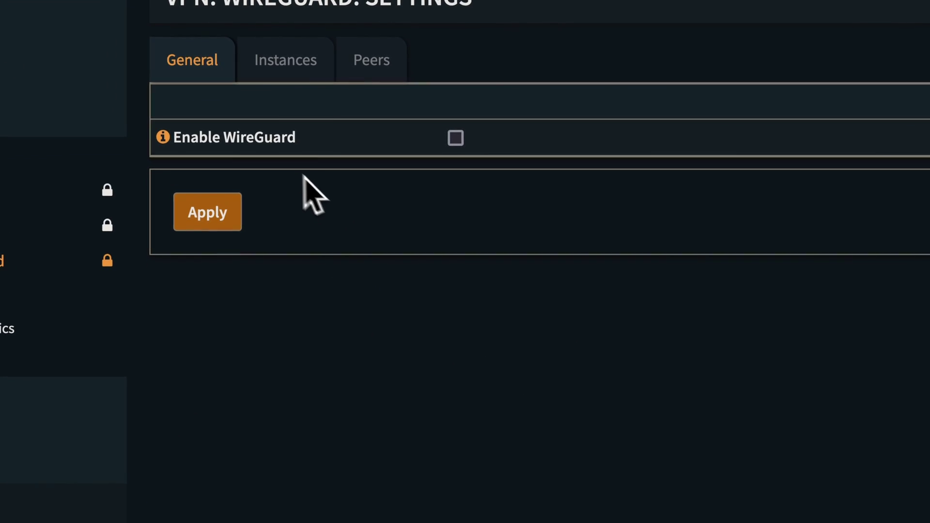
click(495, 220)
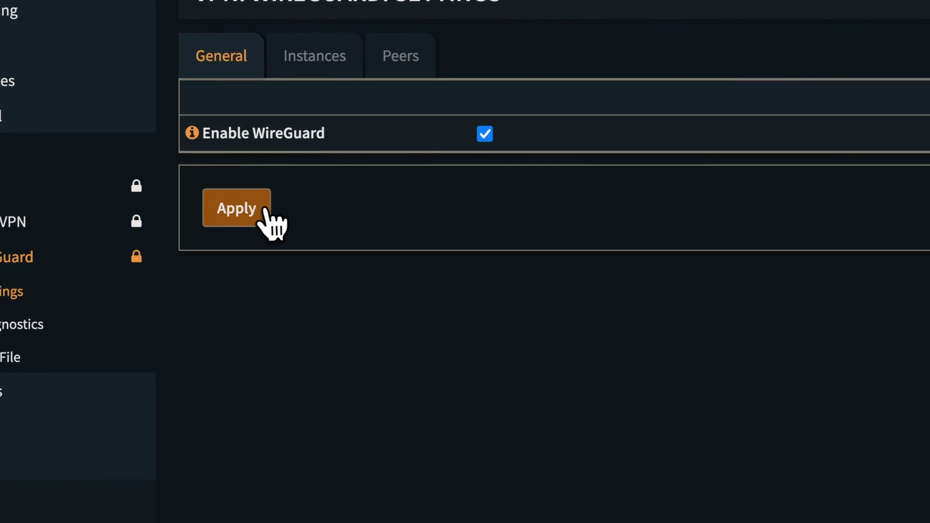
click(234, 210)
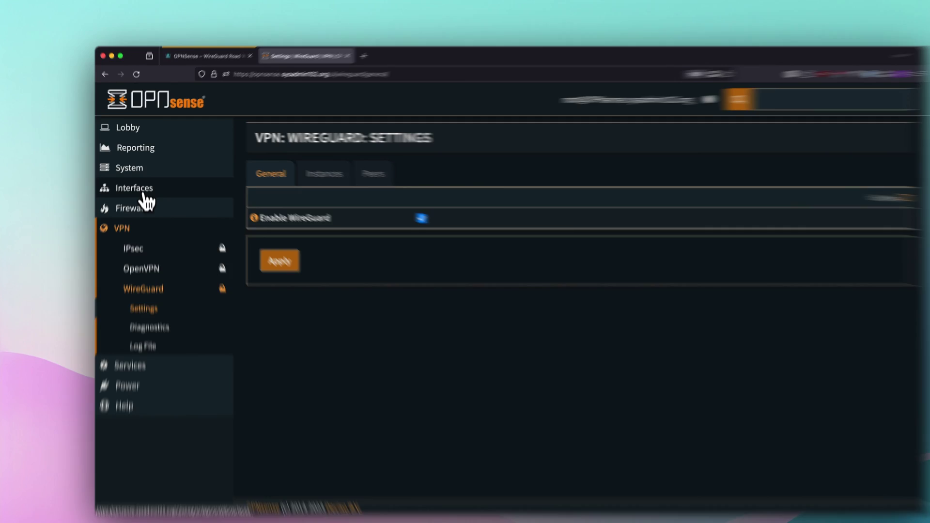
Assign the wg1 (WireGuard - SYSADMIN102_WireGuard) device as a new interface with the description SYSADMIN102_WireGuard.
click(147, 182)
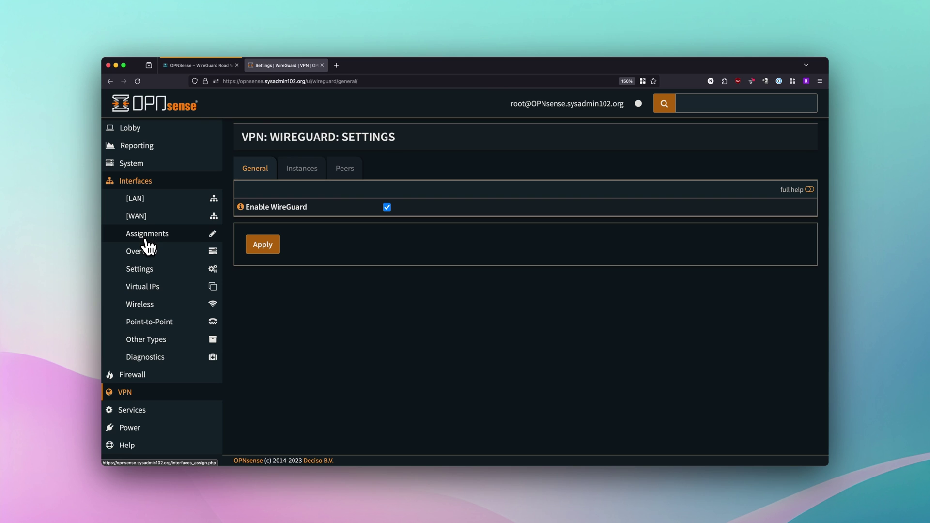
click(144, 347)
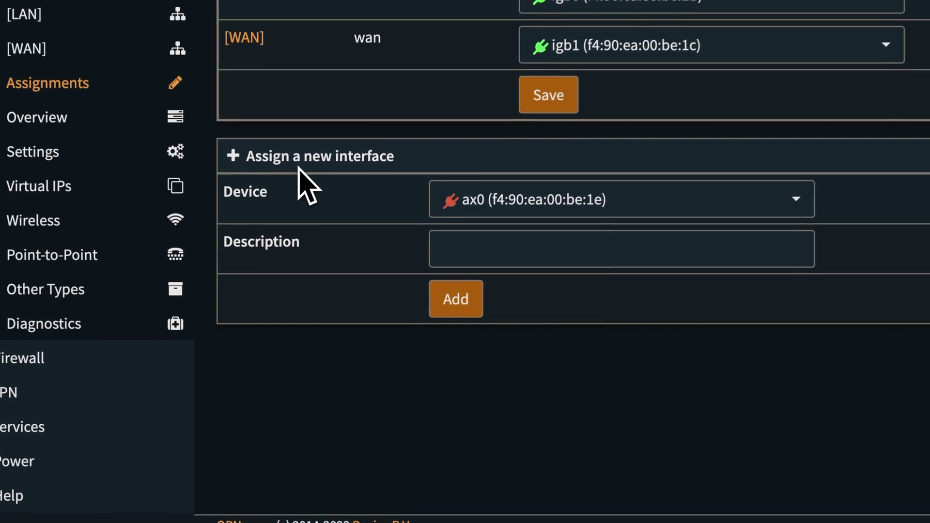
click(568, 210)
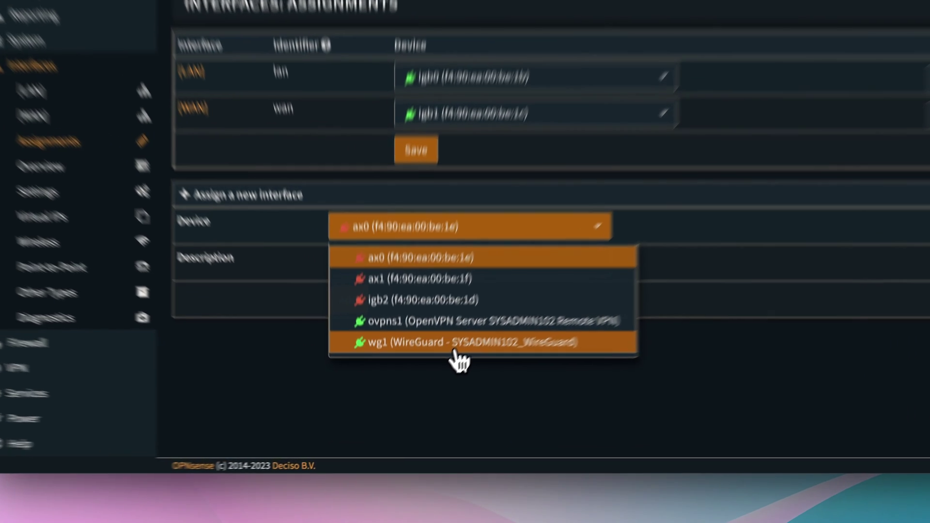
click(456, 350)
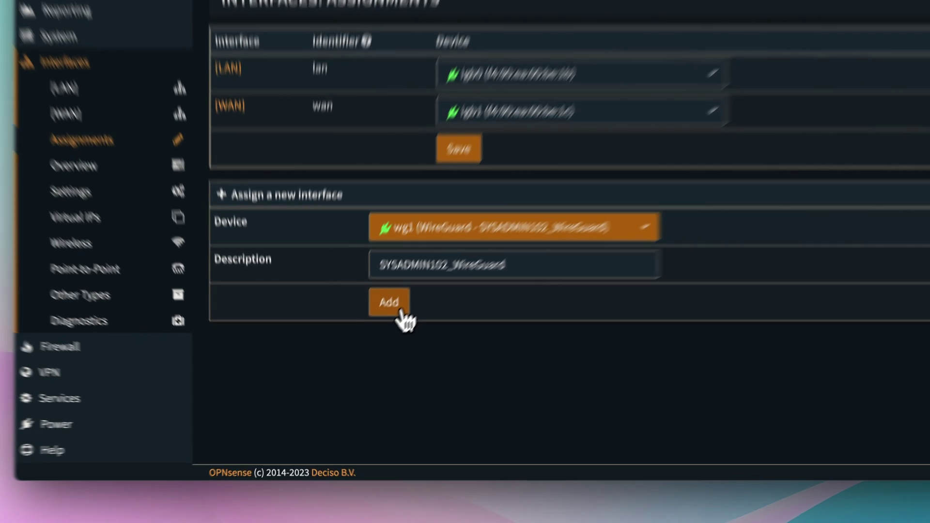
click(400, 310)
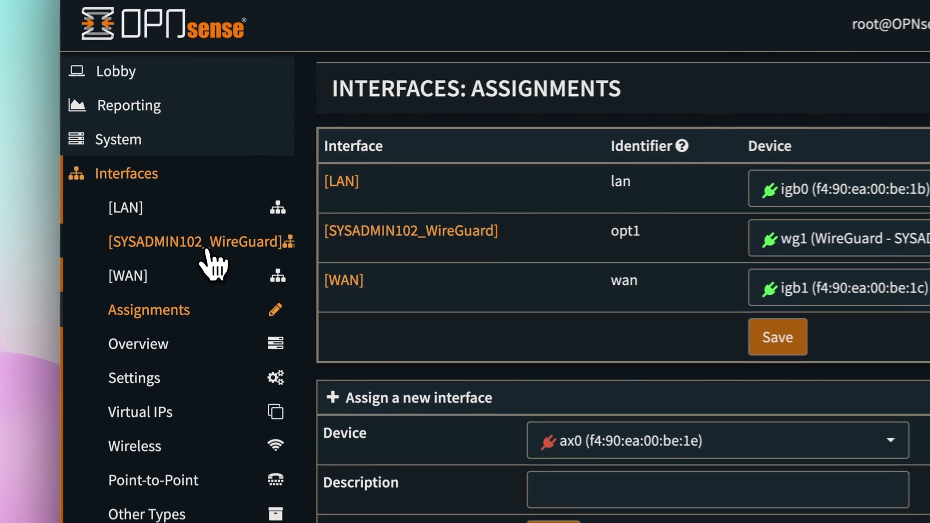
Enable the SYSADMIN102_WireGuard interface, lock it against removal, and save and apply the changes.
click(208, 247)
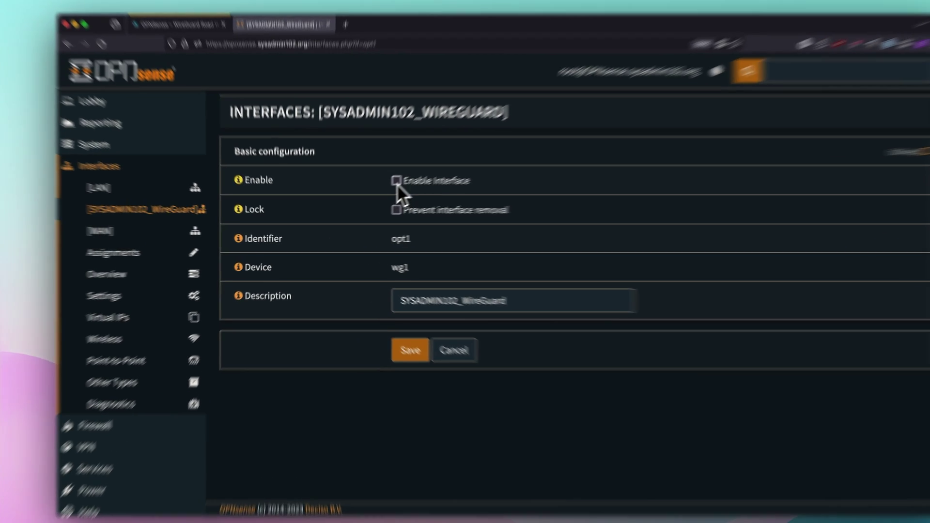
click(378, 192)
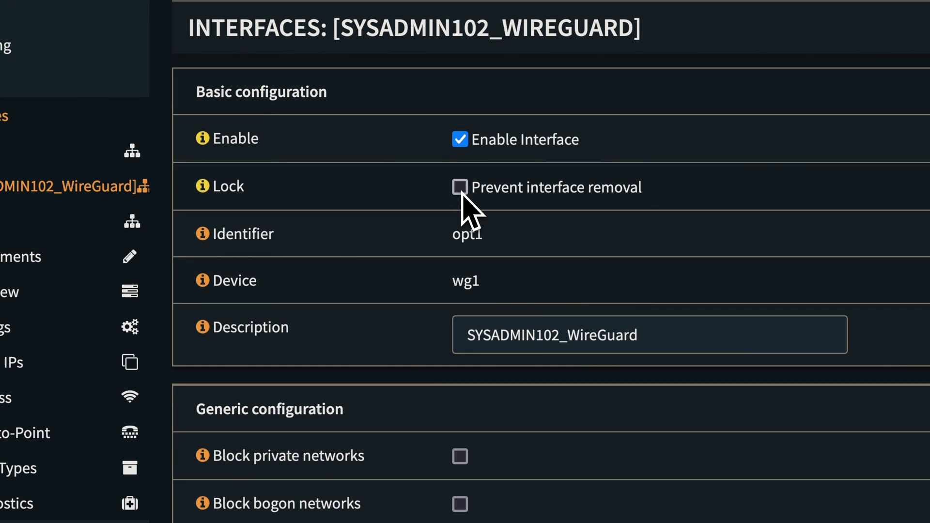
click(462, 193)
scroll(426, 259, down, 5)
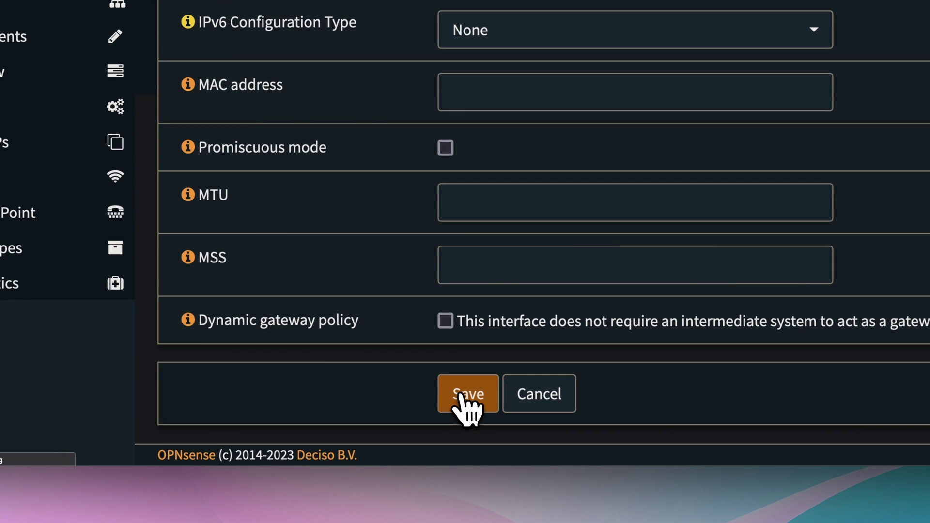
click(460, 395)
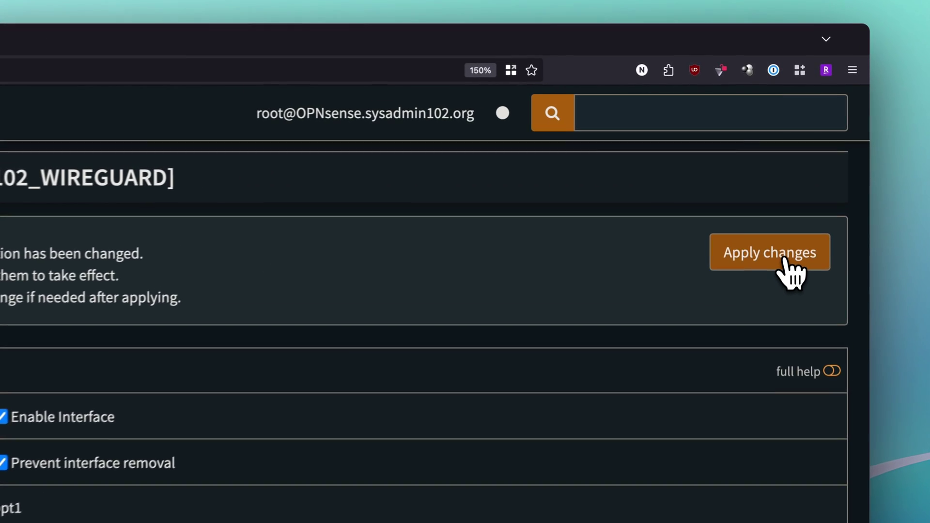
click(784, 265)
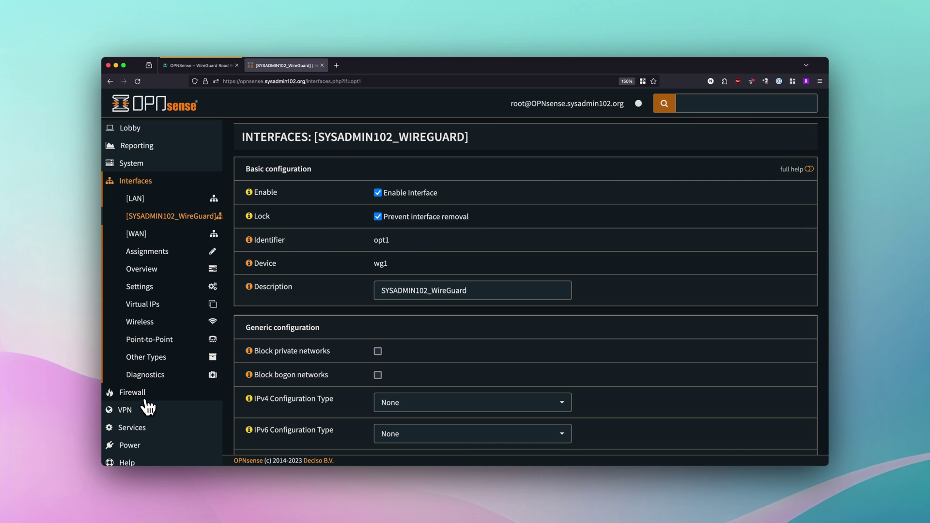
Start a new firewall rule for the WAN interface.
click(160, 395)
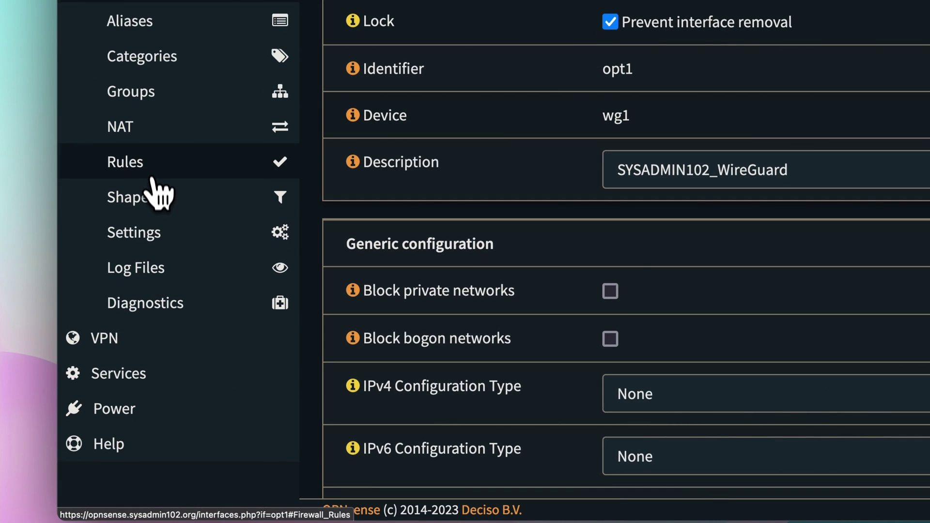
click(154, 172)
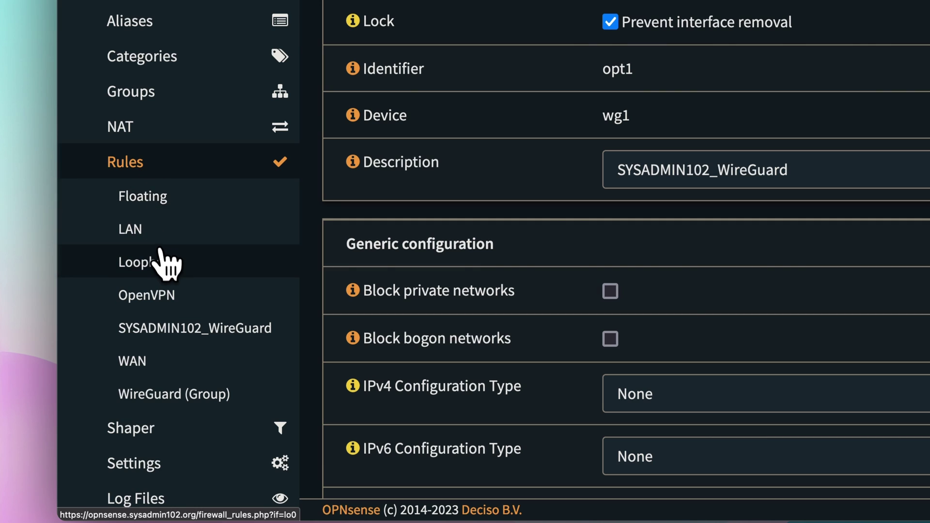
click(157, 369)
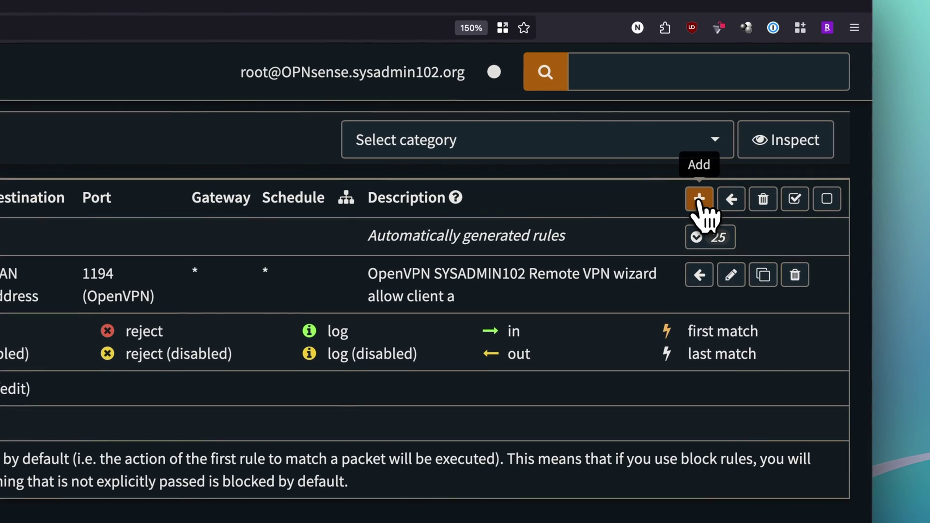
click(742, 167)
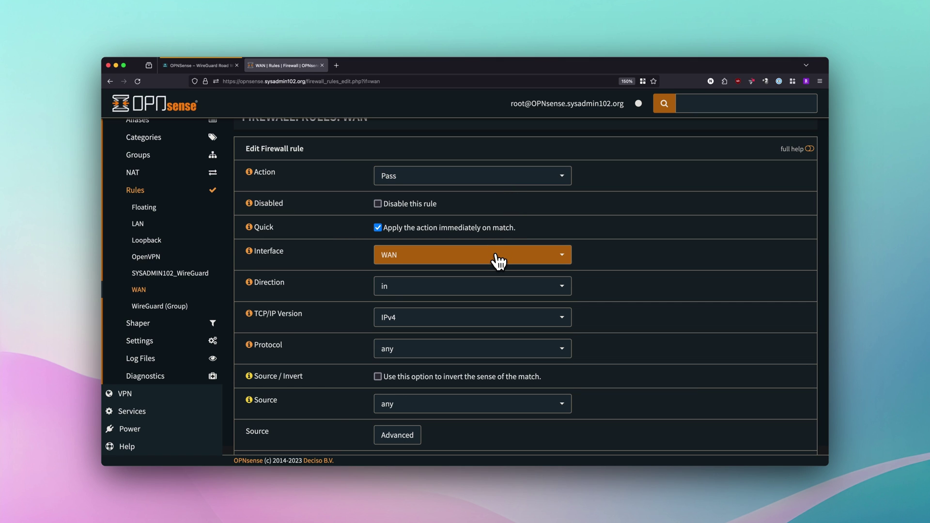
Set the WAN rule's TCP/IP version to IPv4+IPv6 and its protocol to UDP.
scroll(482, 324, down, 3)
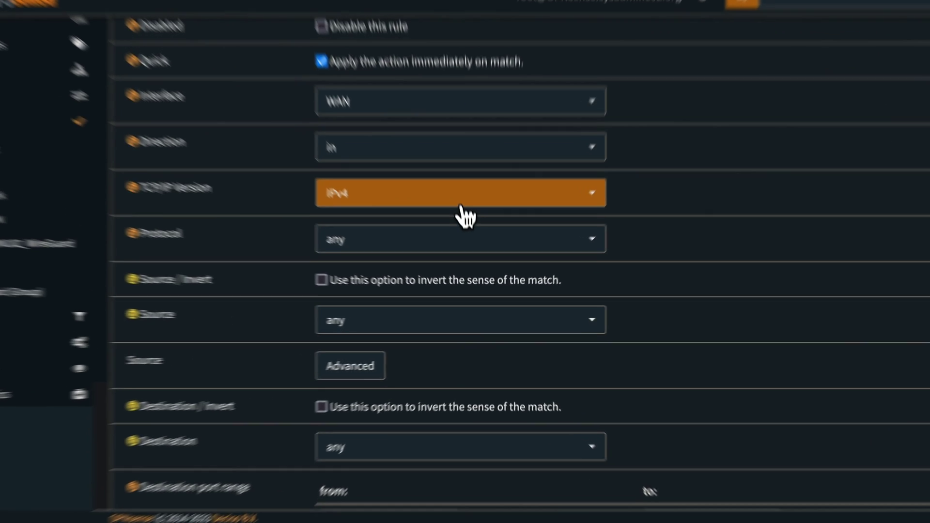
click(475, 238)
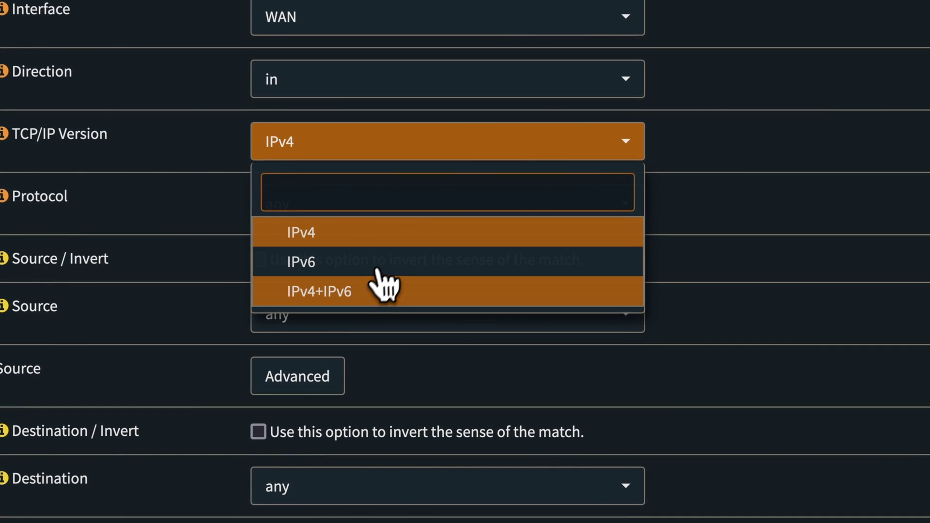
click(363, 293)
click(420, 219)
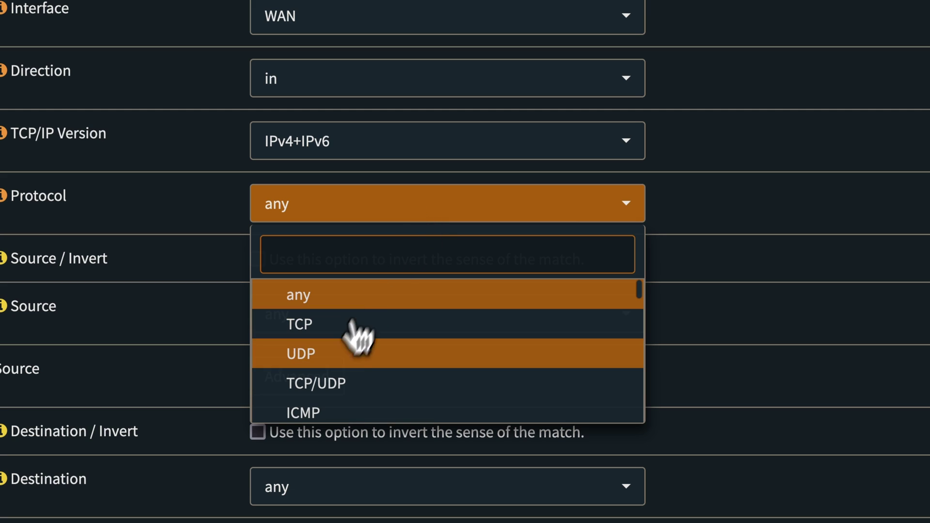
scroll(329, 390, down, 2)
scroll(326, 390, up, 2)
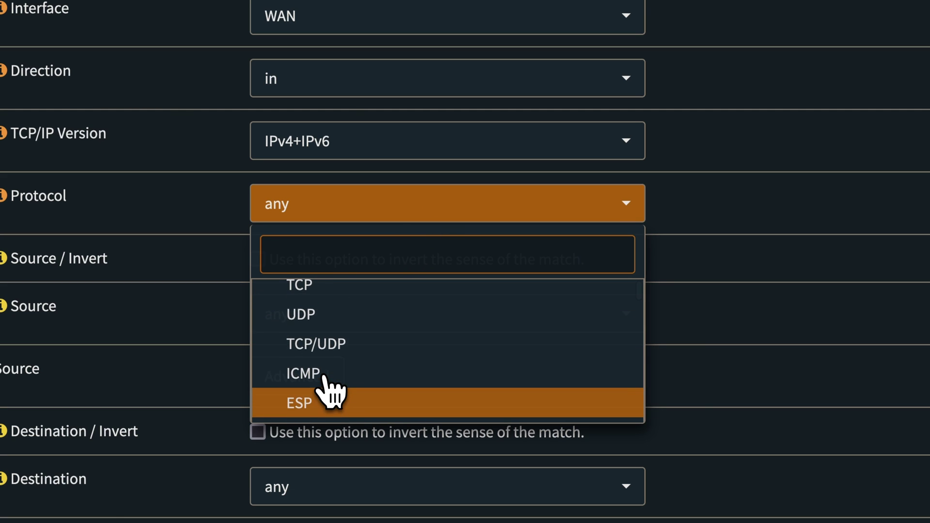
click(314, 317)
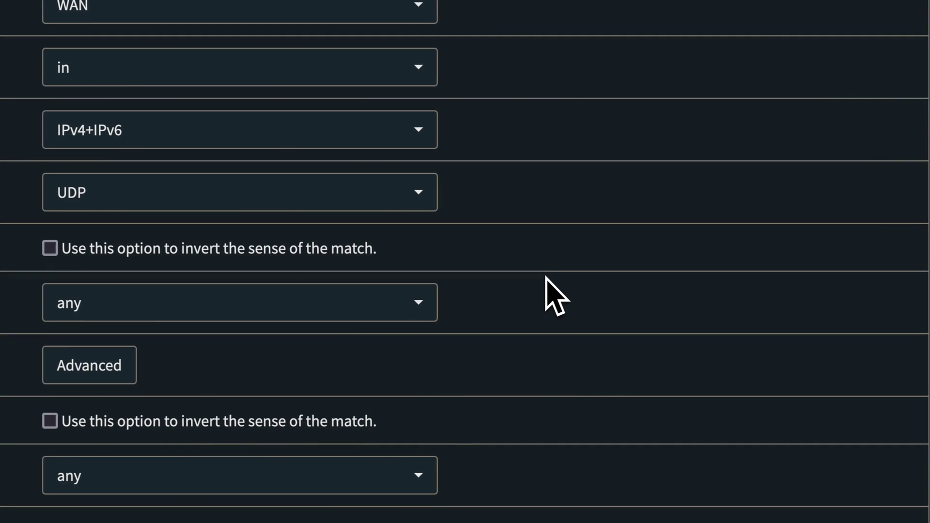
Set the WAN rule's destination to WAN address.
scroll(542, 277, down, 3)
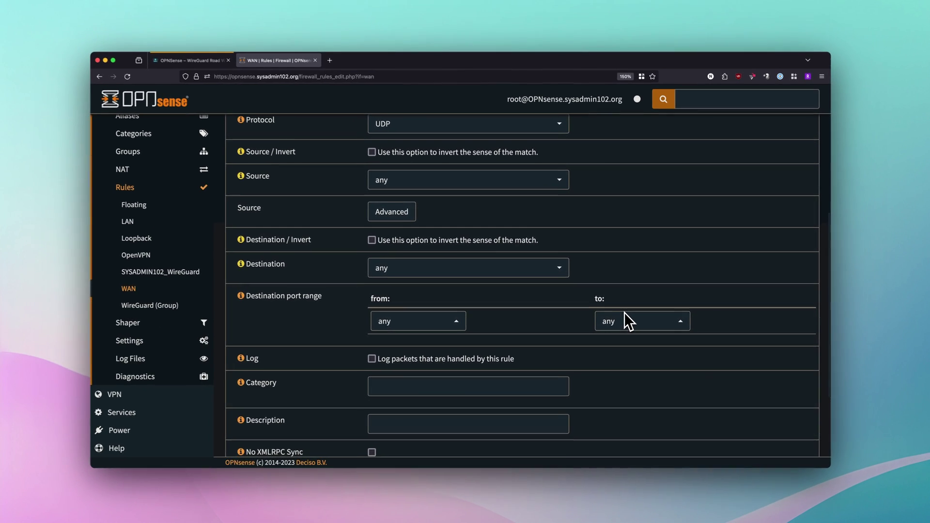
scroll(627, 313, down, 2)
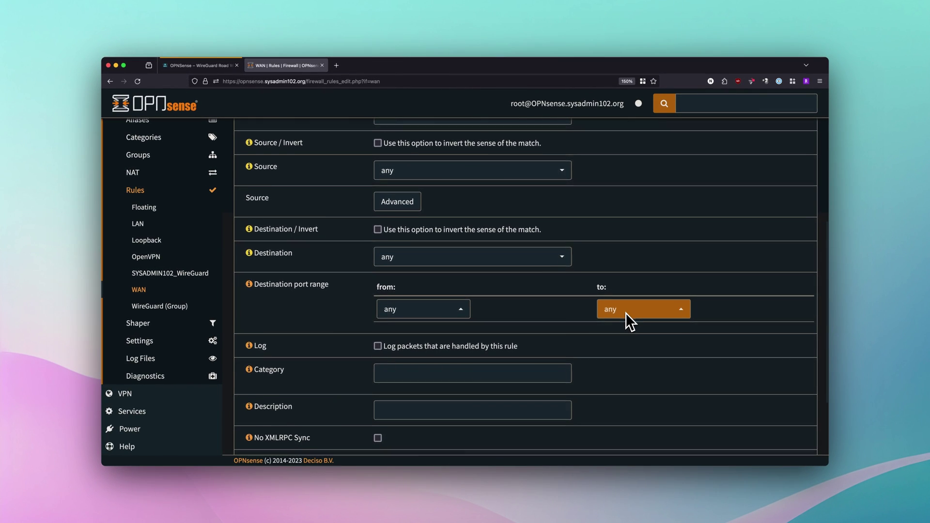
scroll(574, 318, up, 2)
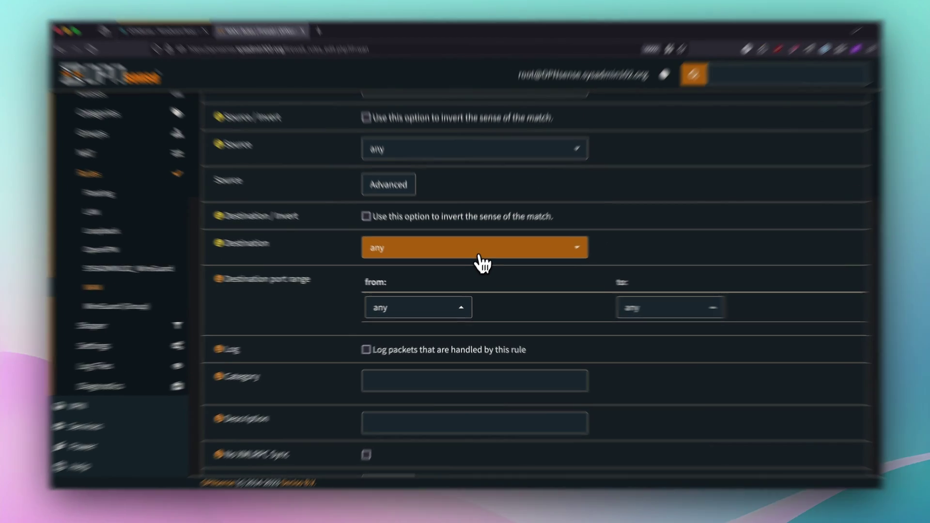
click(477, 264)
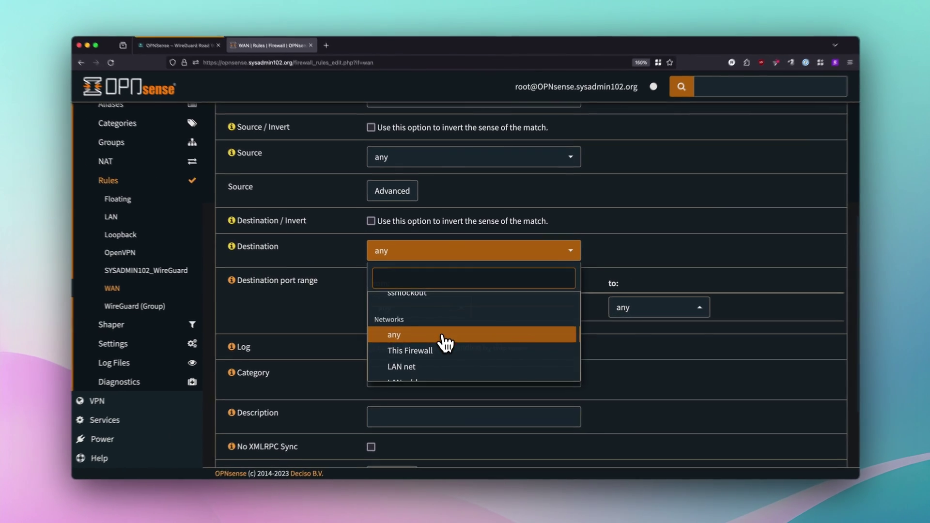
scroll(433, 377, down, 3)
scroll(445, 342, down, 2)
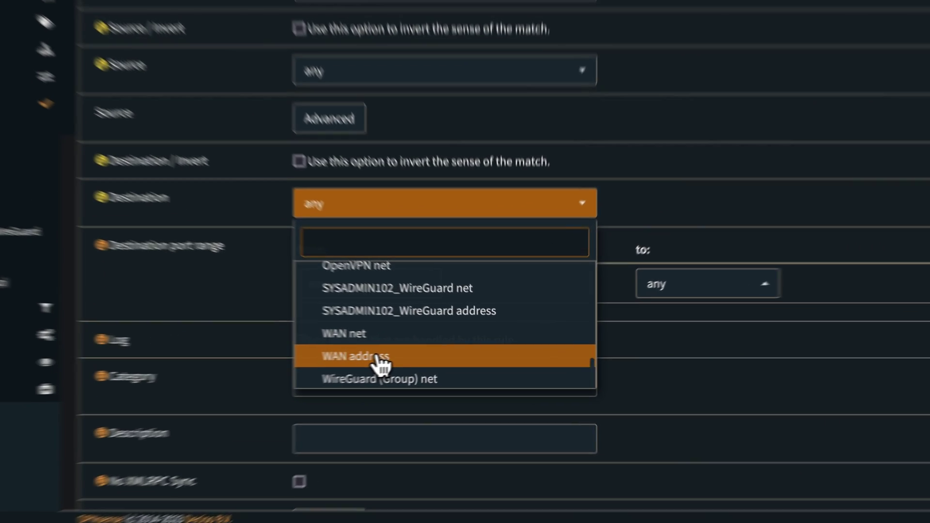
click(441, 354)
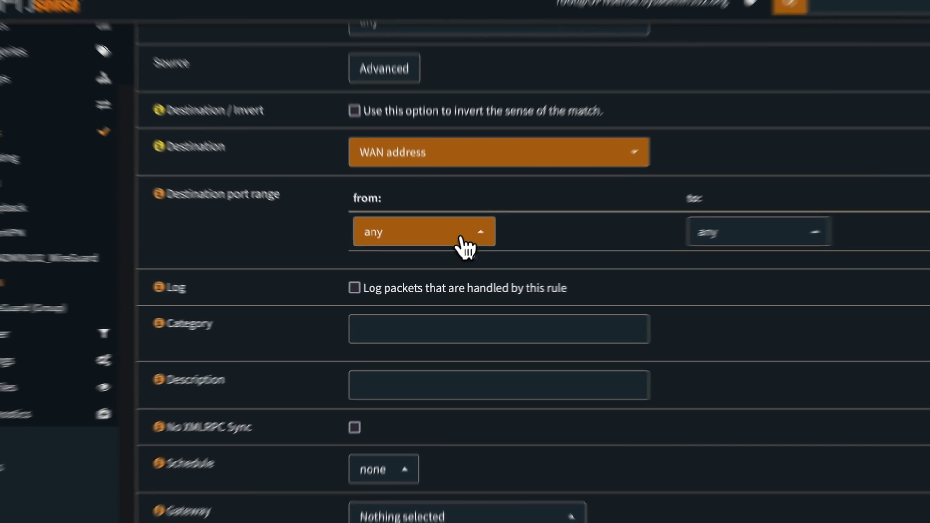
Set the WAN rule's destination port range to the custom port 51820 for both from and to.
click(378, 172)
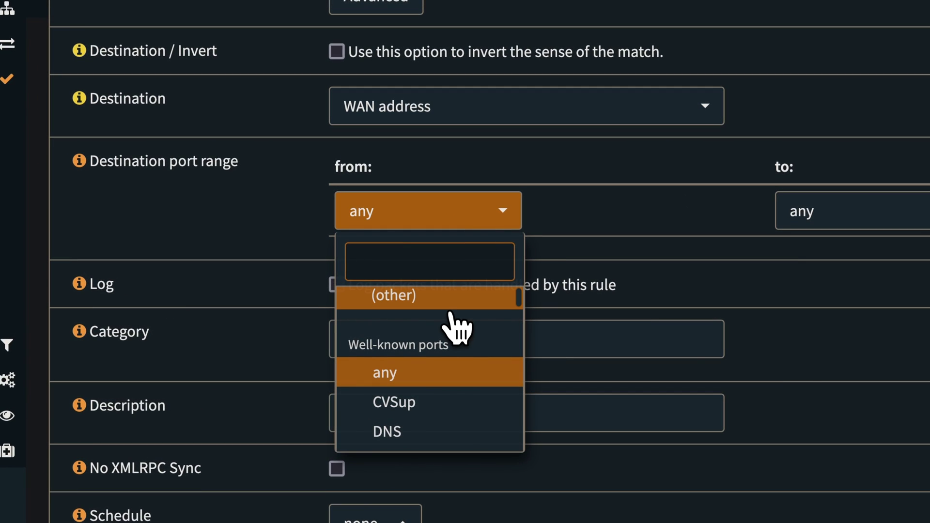
click(446, 305)
click(455, 267)
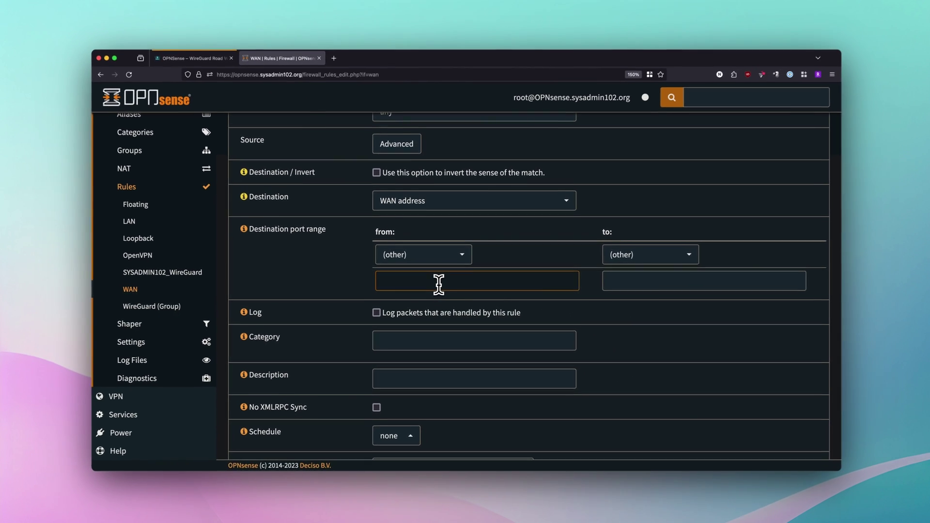
text(5)
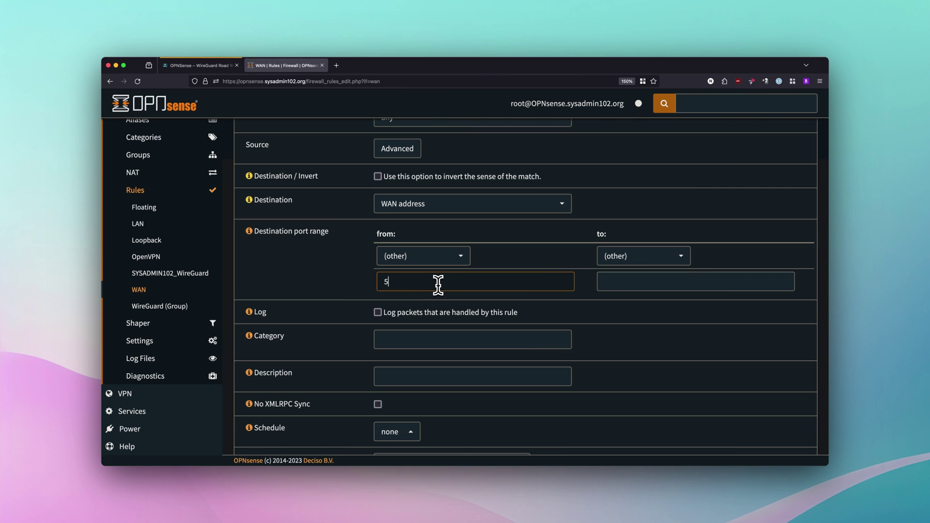
text(1820)
key(Tab)
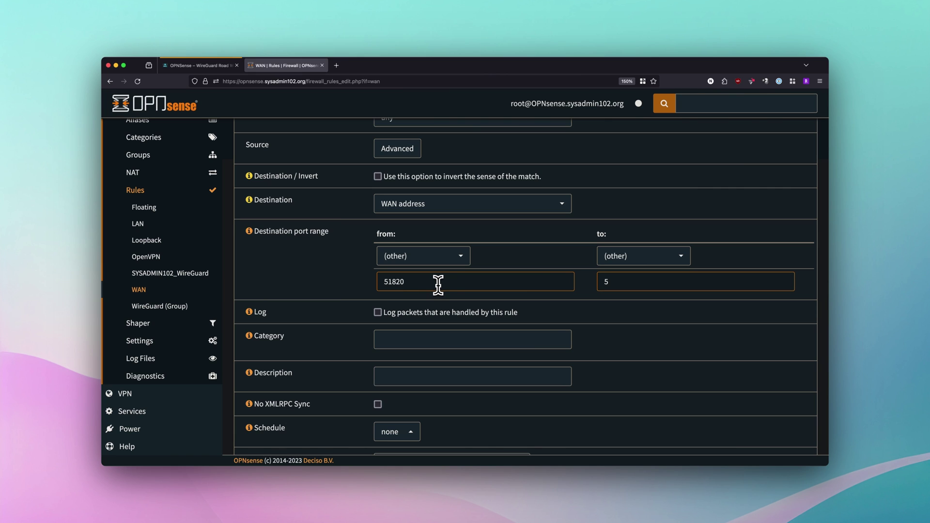
text(51820)
Describe the WAN rule as "Allow clients ro connect to the WireGuard Server", then save it and apply the changes.
scroll(438, 285, down, 3)
click(429, 288)
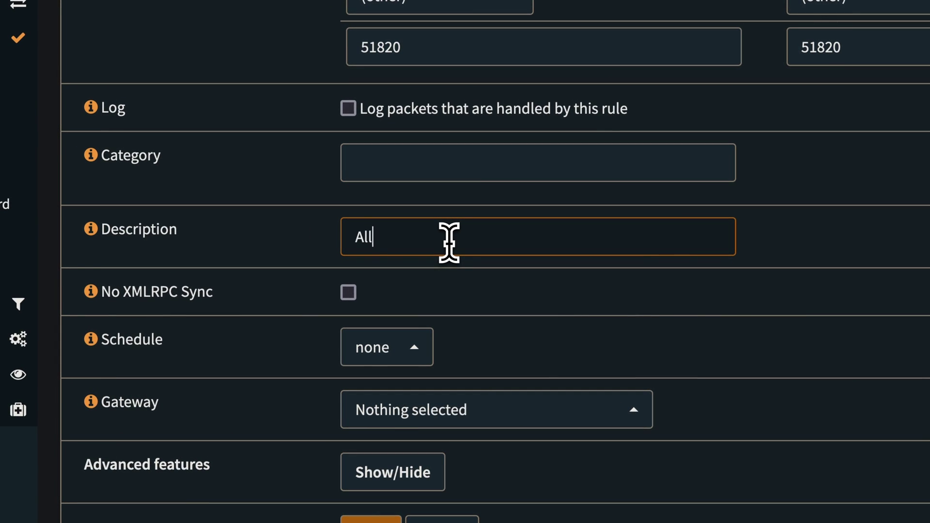
text(Allow clients)
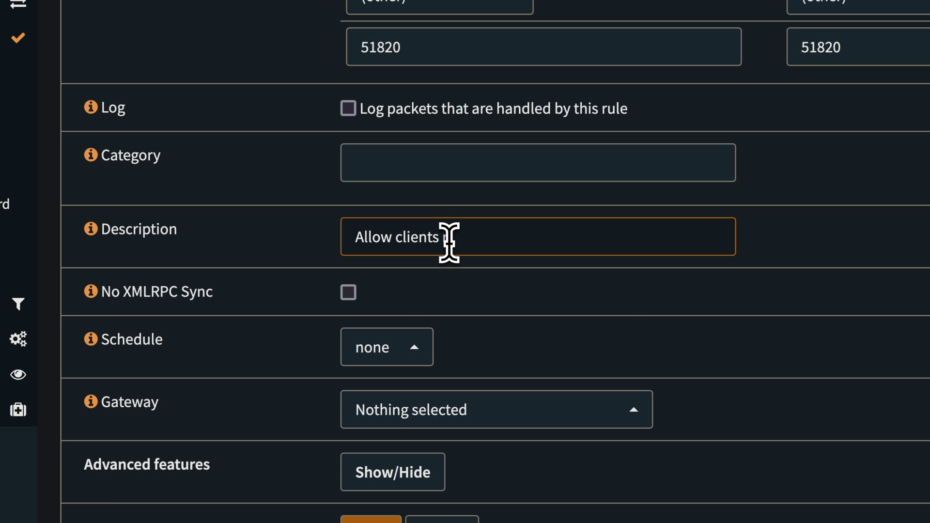
text( to connect)
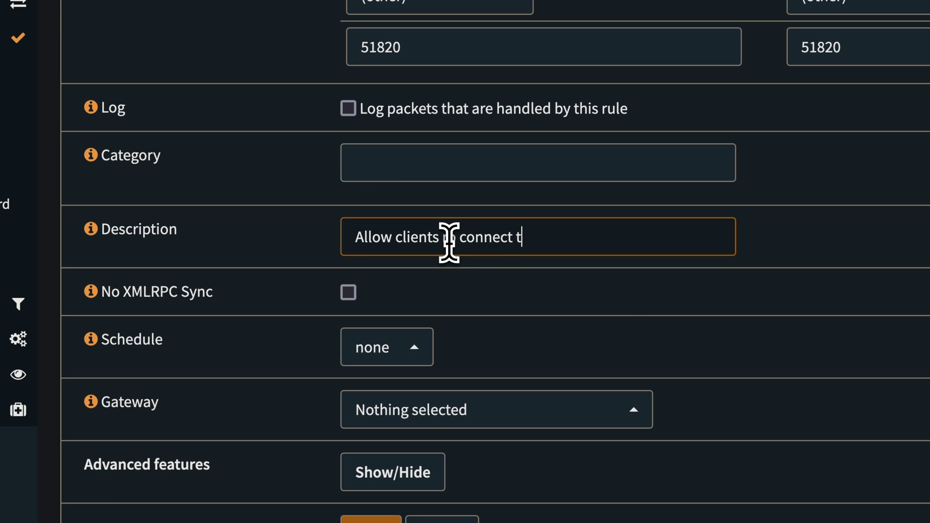
text( to the WireGu)
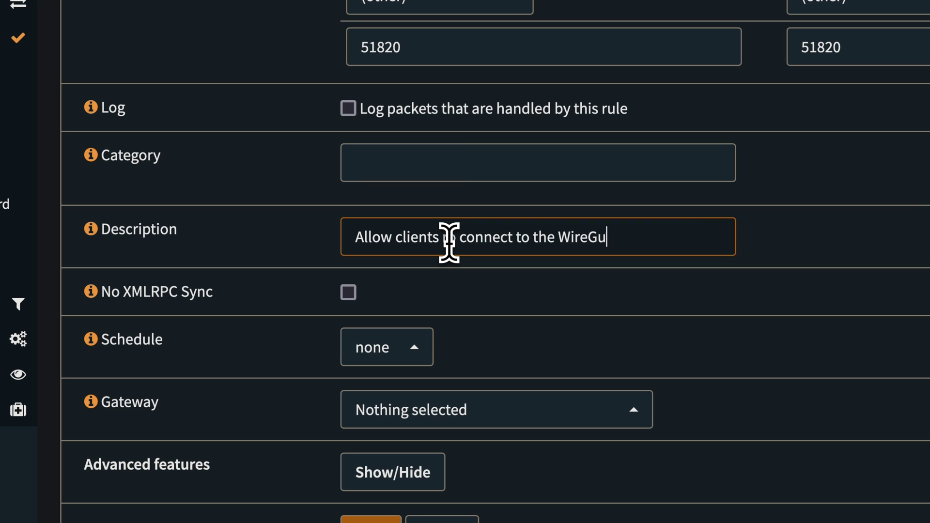
text(ard Server)
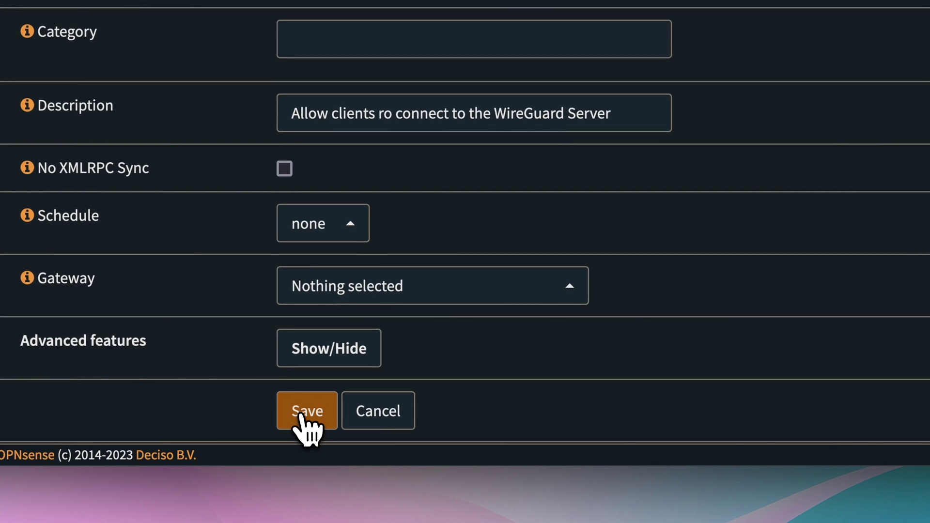
click(307, 411)
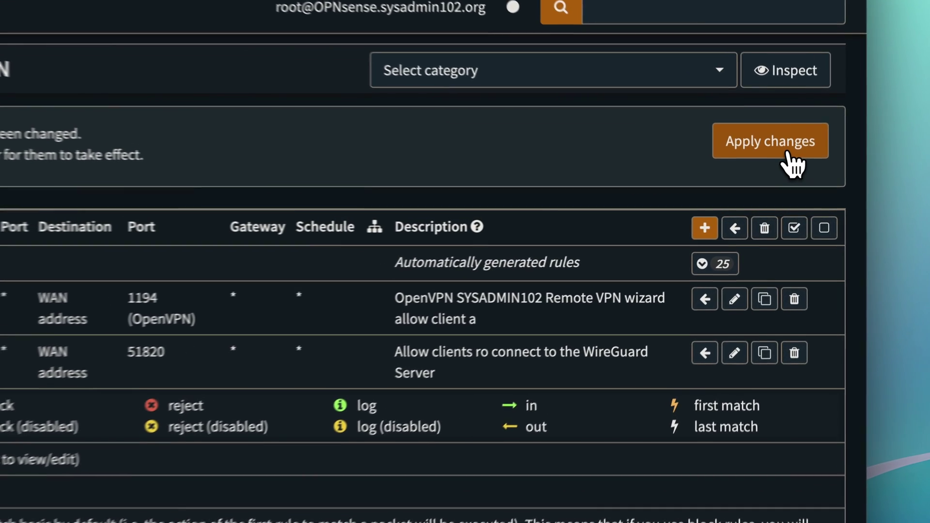
click(790, 154)
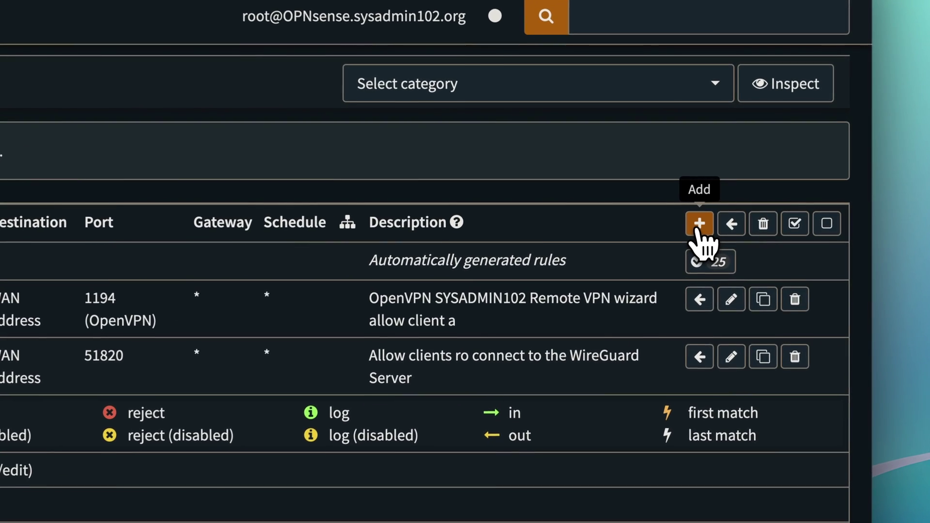
Start another firewall rule and set its interface to SYSADMIN102_WireGuard.
click(741, 210)
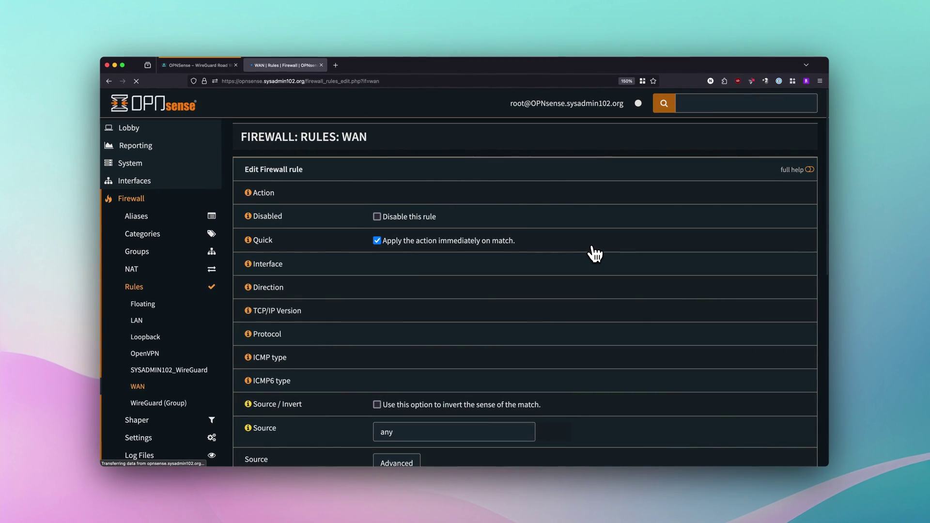
scroll(561, 250, down, 3)
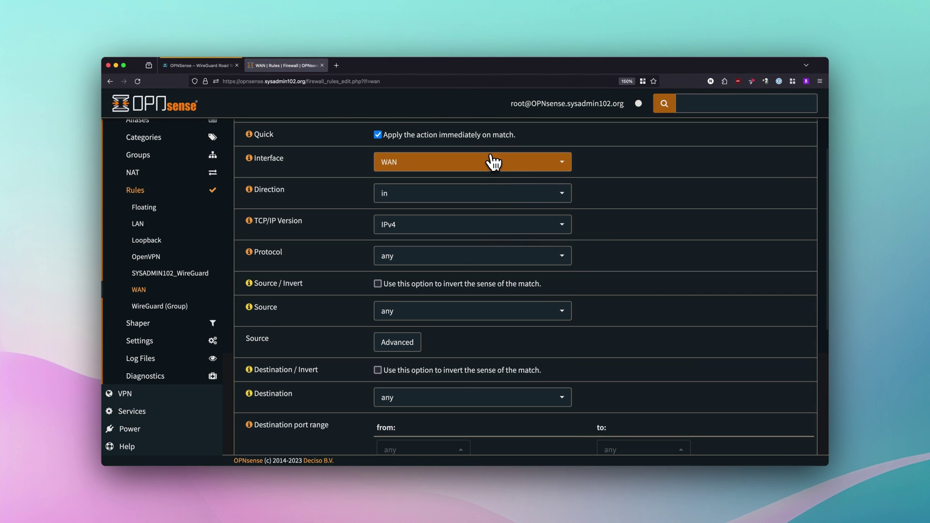
scroll(600, 187, up, 2)
scroll(601, 186, up, 2)
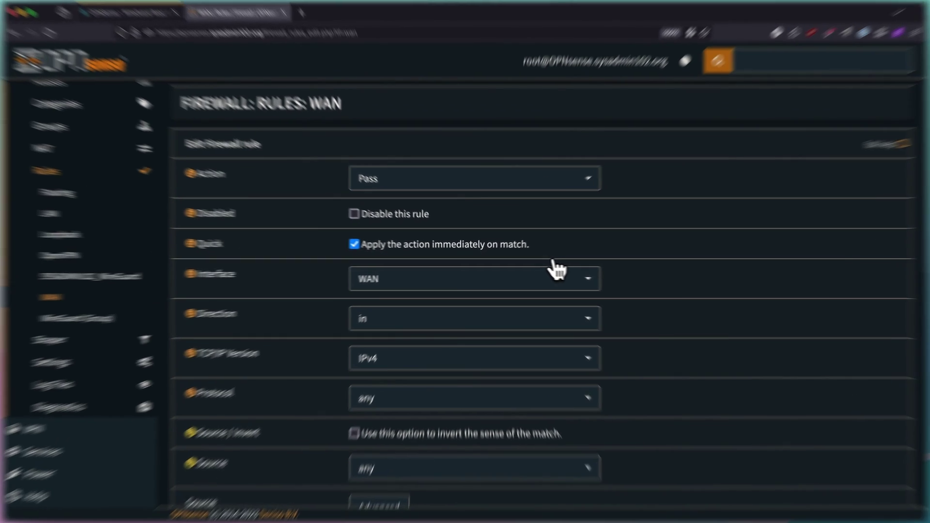
click(538, 275)
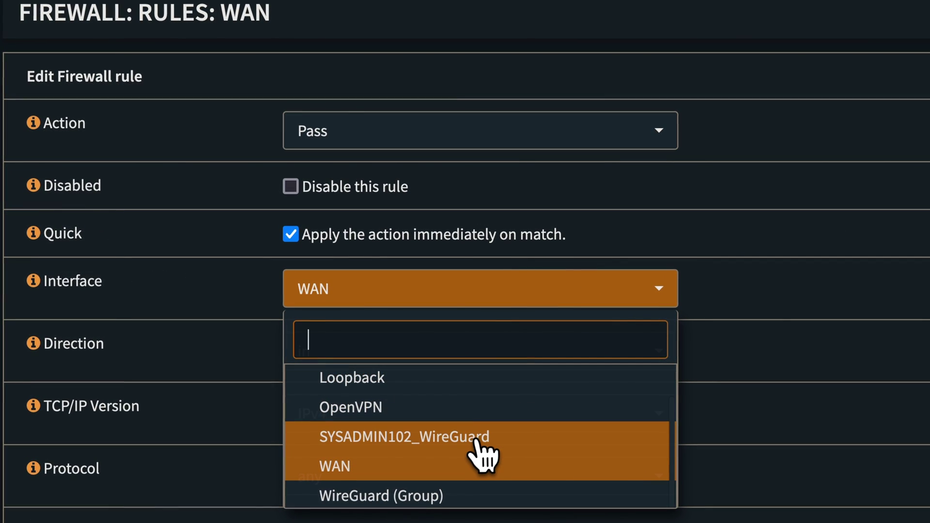
click(474, 440)
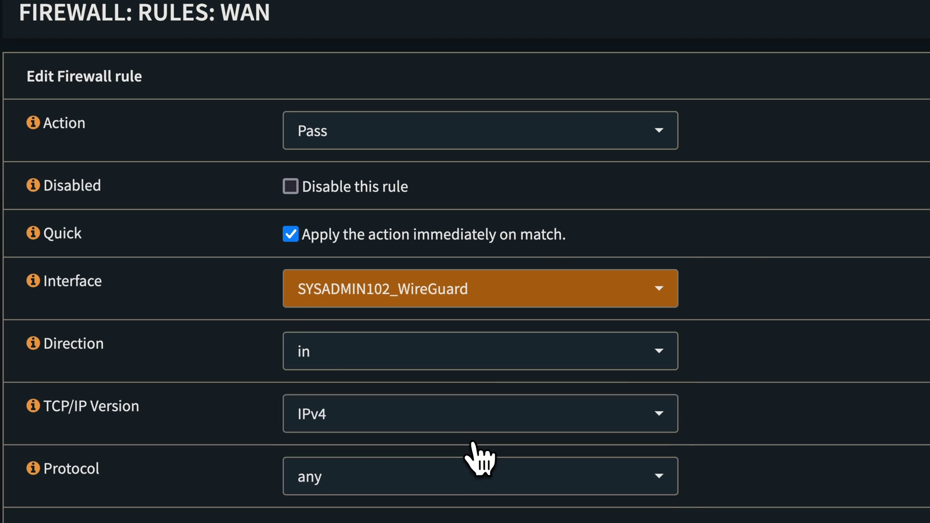
Set the new rule's TCP/IP version to IPv4+IPv6 and its source to SYSADMIN102_WireGuard net.
scroll(741, 357, down, 2)
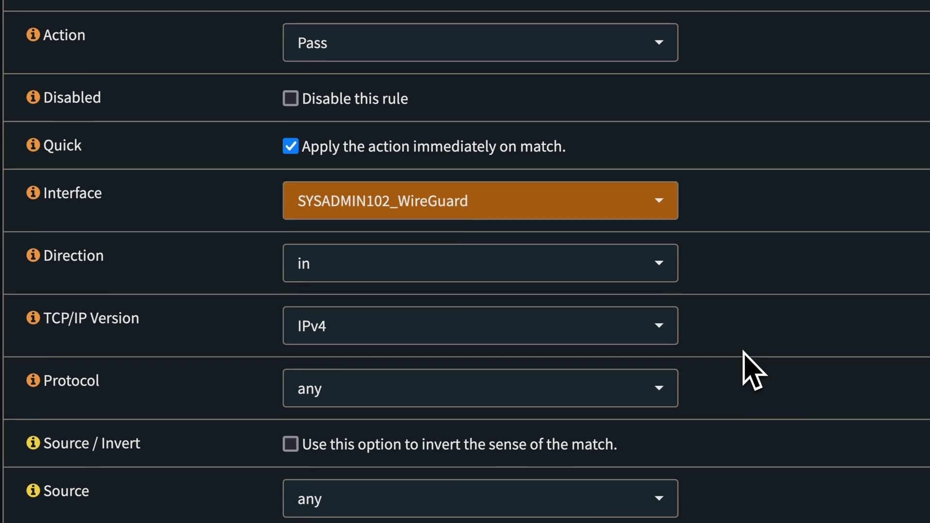
scroll(743, 359, down, 1)
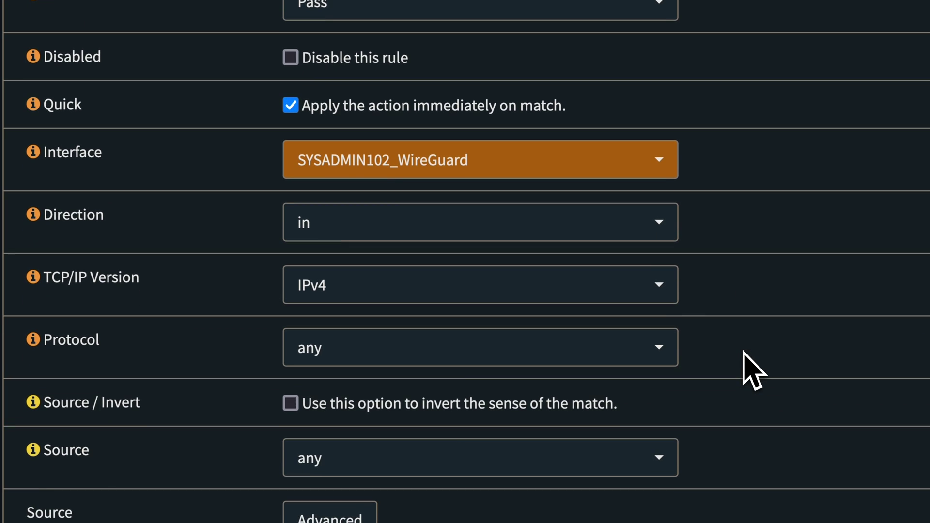
click(615, 297)
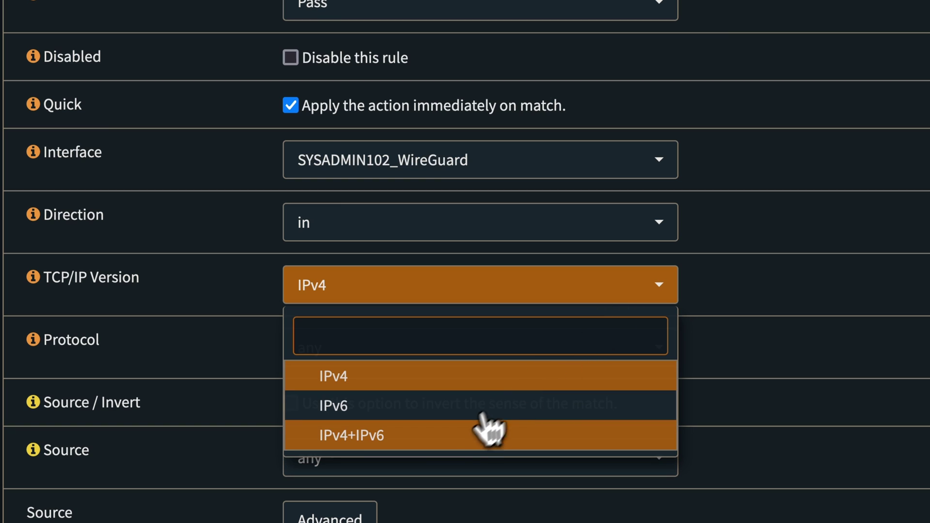
click(443, 448)
scroll(882, 384, down, 4)
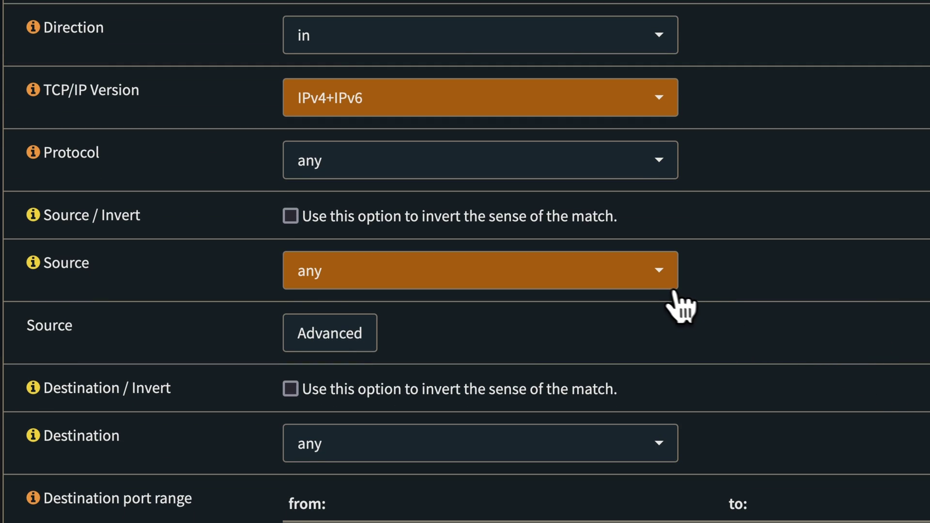
click(648, 280)
scroll(579, 412, down, 3)
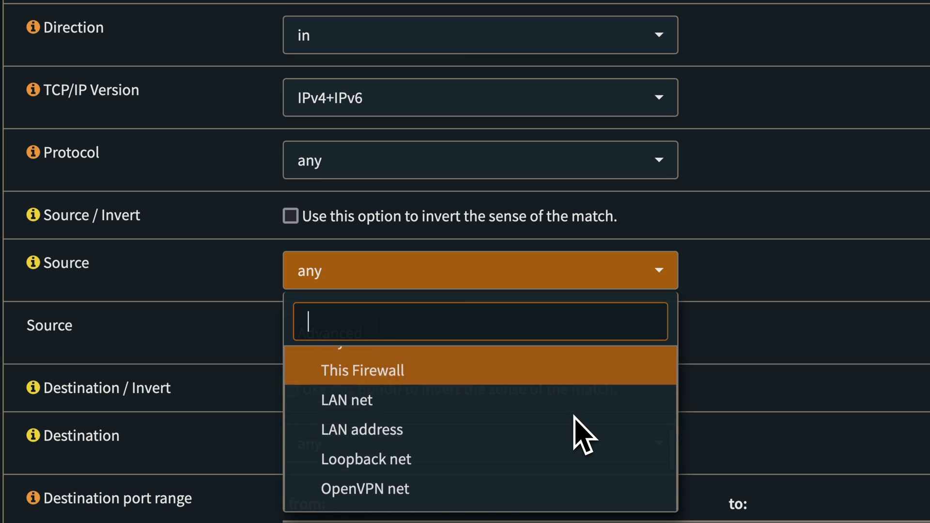
scroll(576, 426, down, 1)
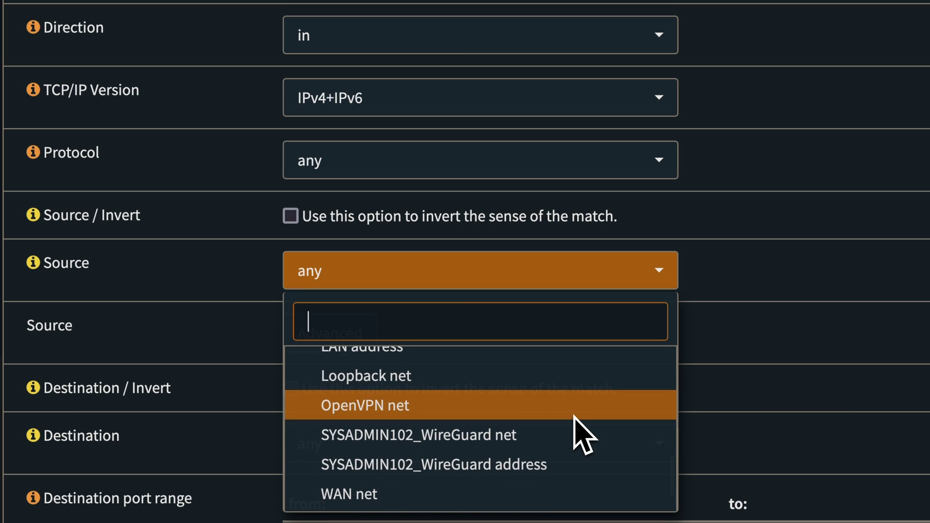
click(524, 440)
Describe the SYSADMIN102_WireGuard rule as "Allow access to any subnet", then save it and apply the changes.
scroll(788, 388, down, 3)
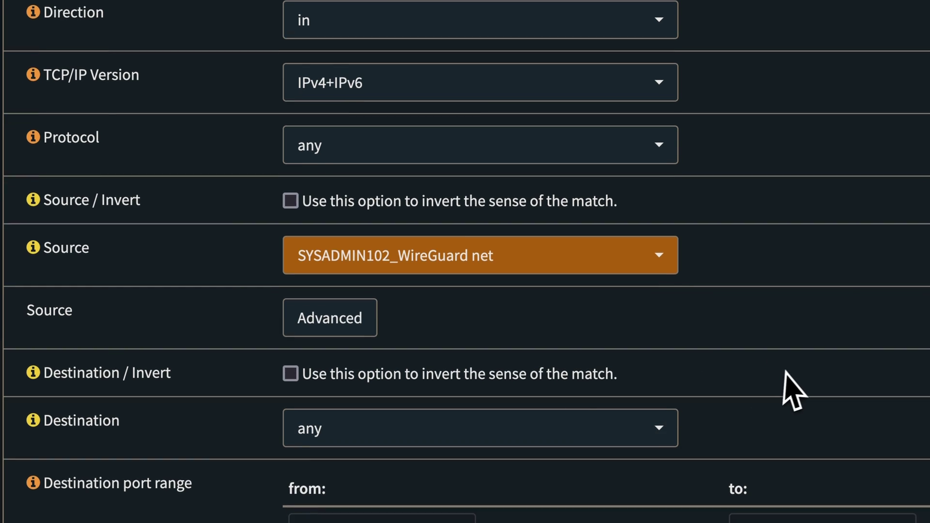
scroll(791, 371, down, 3)
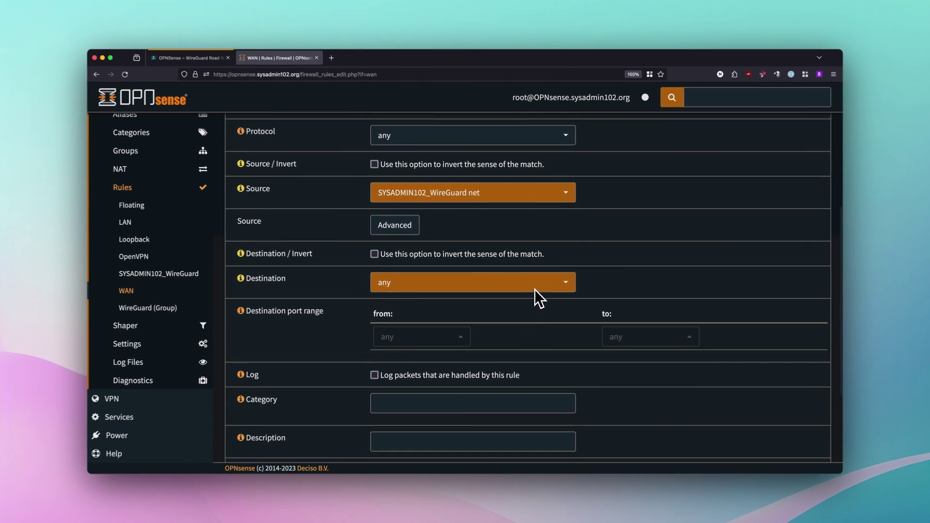
scroll(535, 290, down, 3)
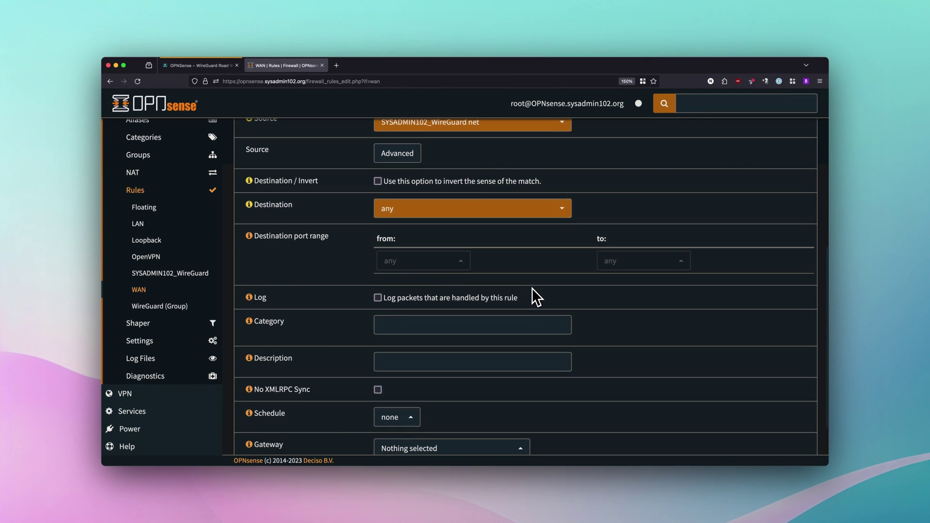
click(480, 362)
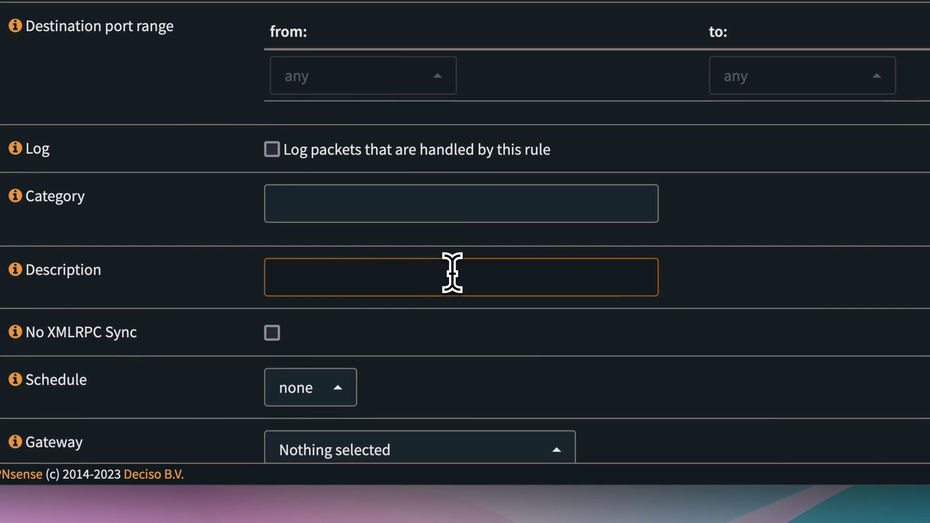
text(Allow access)
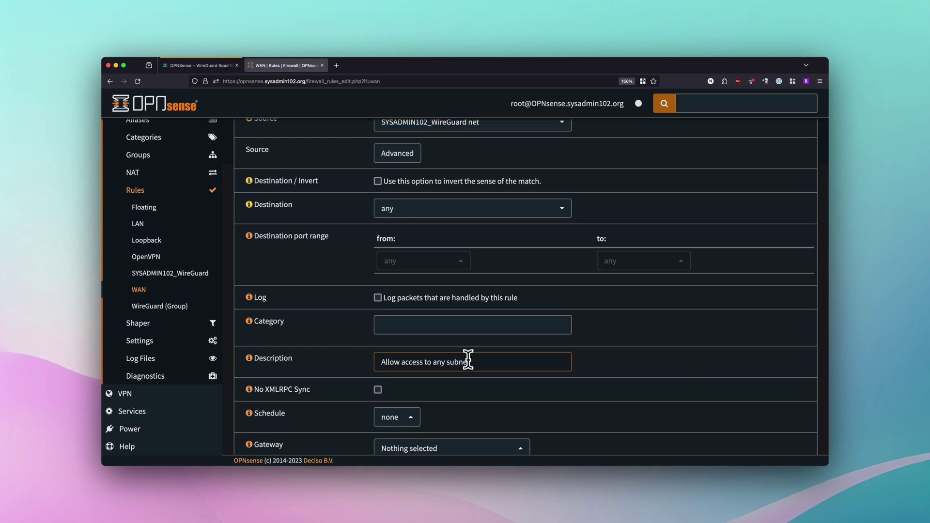
text(to any subnet)
scroll(571, 378, down, 3)
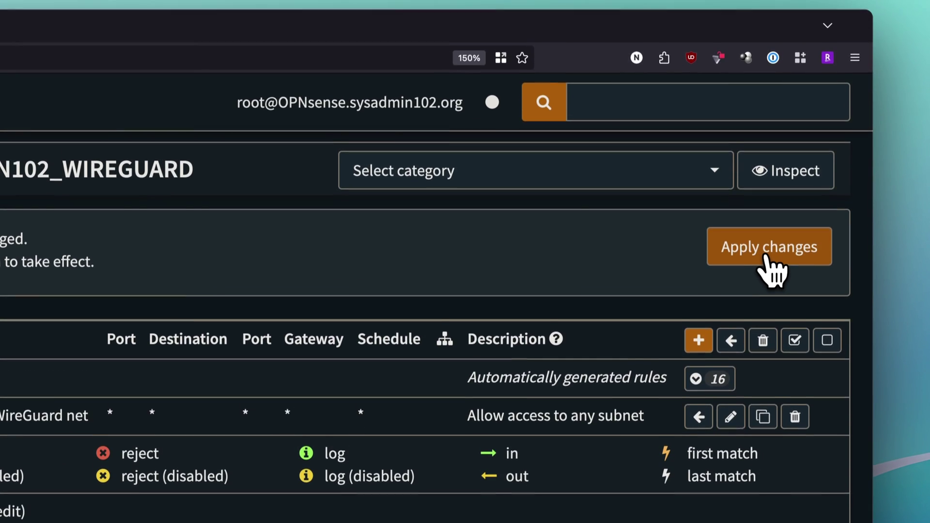
click(768, 265)
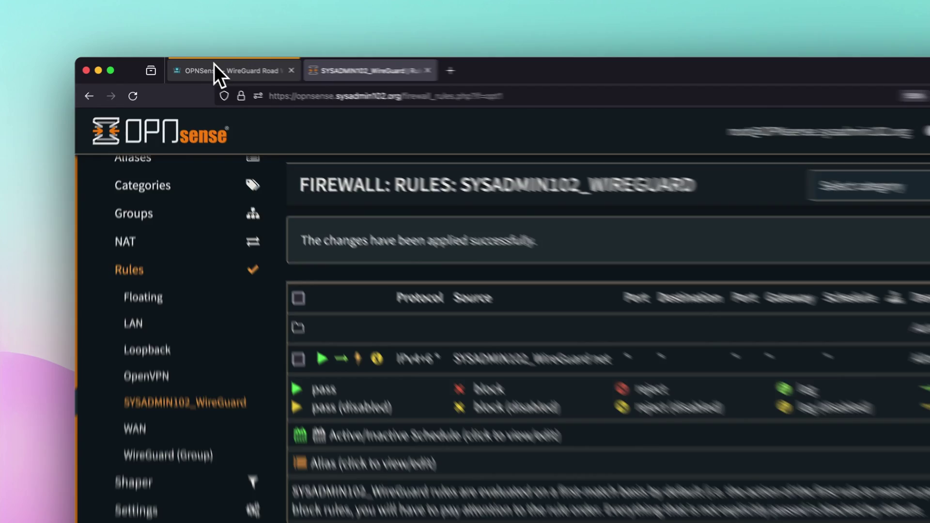
Switch to the sysadmin102.com WireGuard guide and read the instructions in Step 8 – Create normalization rules.
click(188, 65)
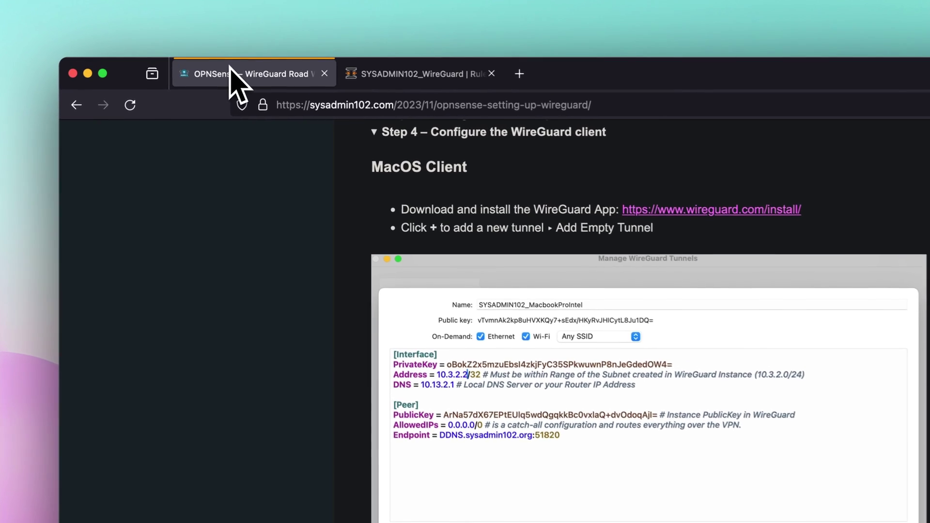
scroll(285, 330, down, 10)
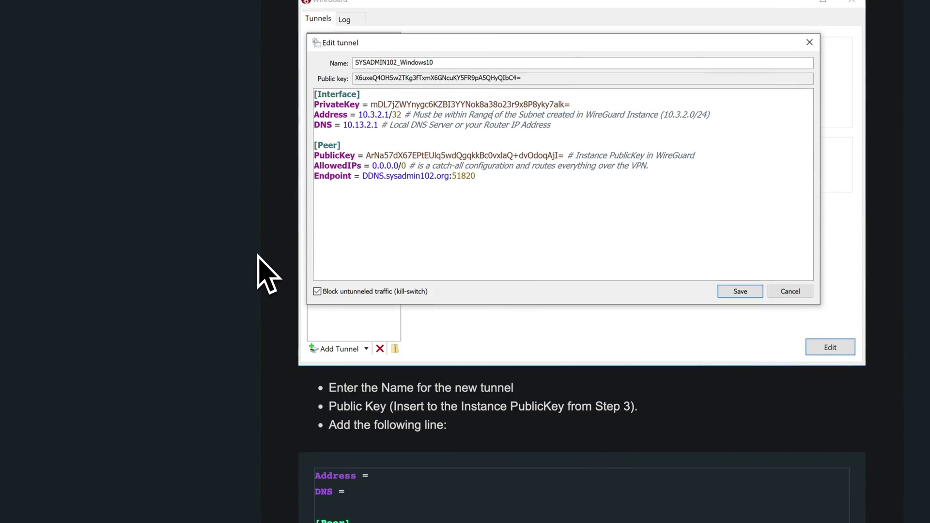
scroll(262, 271, down, 9)
click(396, 257)
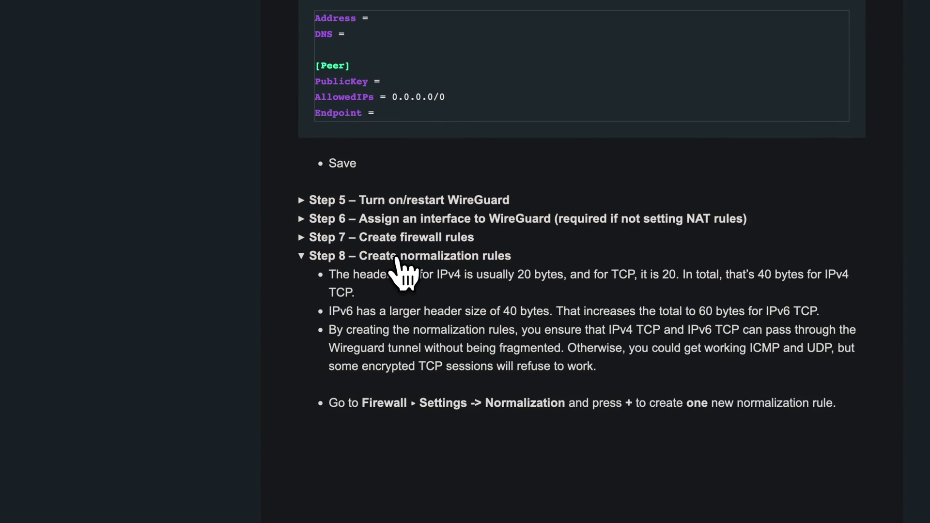
scroll(611, 341, down, 3)
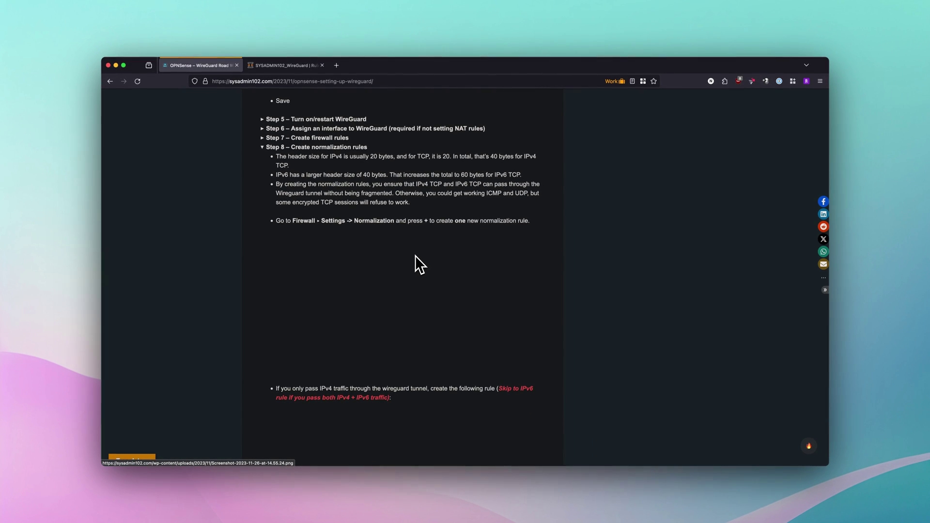
scroll(415, 255, down, 1)
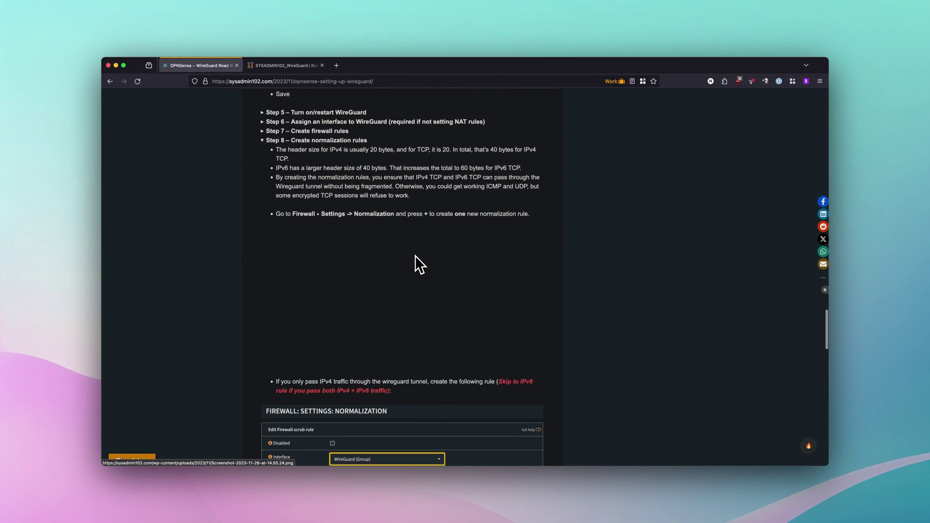
scroll(414, 255, down, 2)
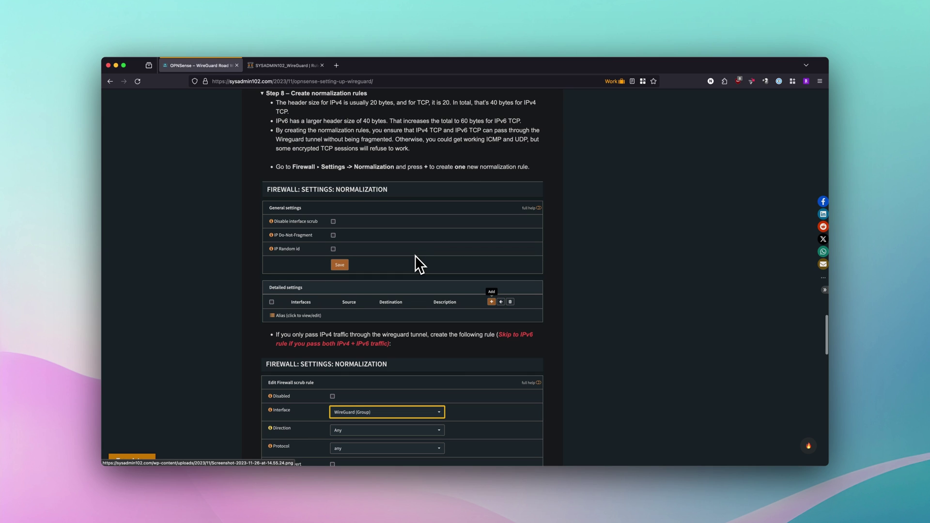
Review the guide's notes on IPv4 and IPv6 header sizes and on where to create the normalization rule.
scroll(416, 255, up, 1)
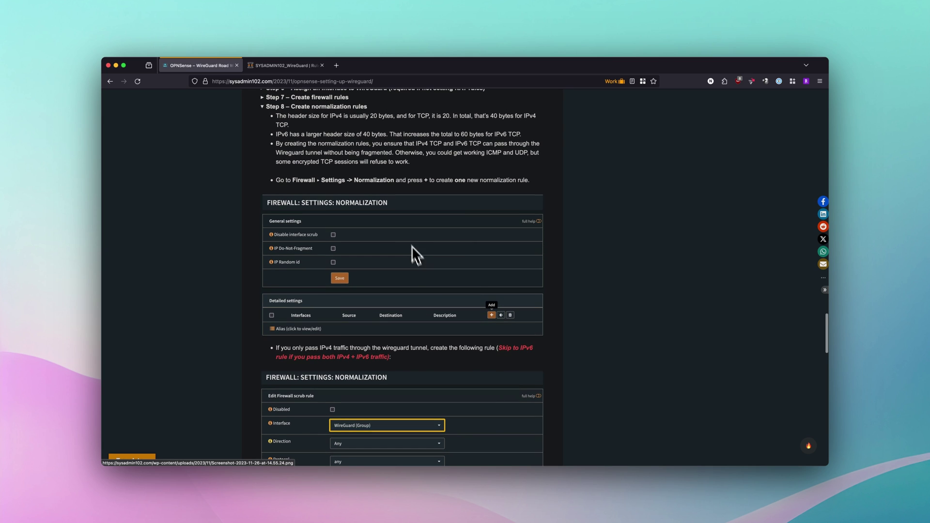
scroll(395, 191, down, 2)
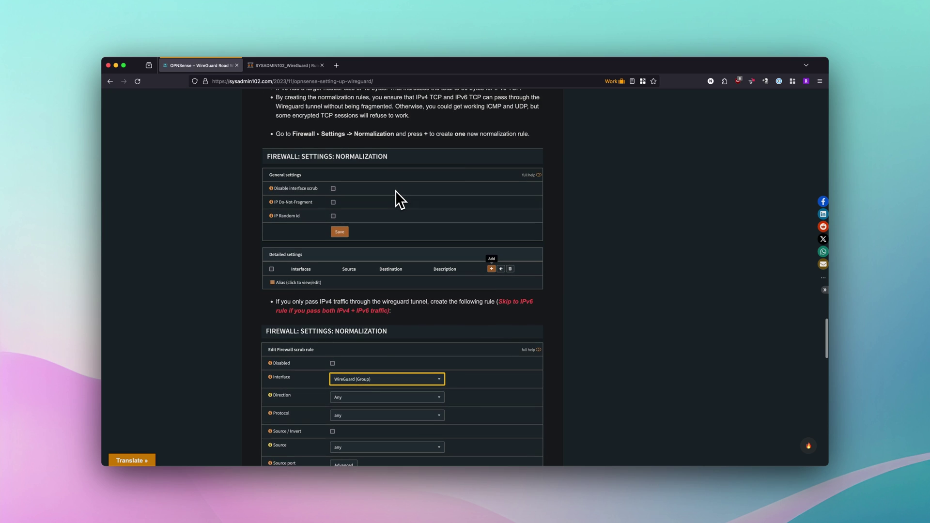
scroll(396, 191, up, 1)
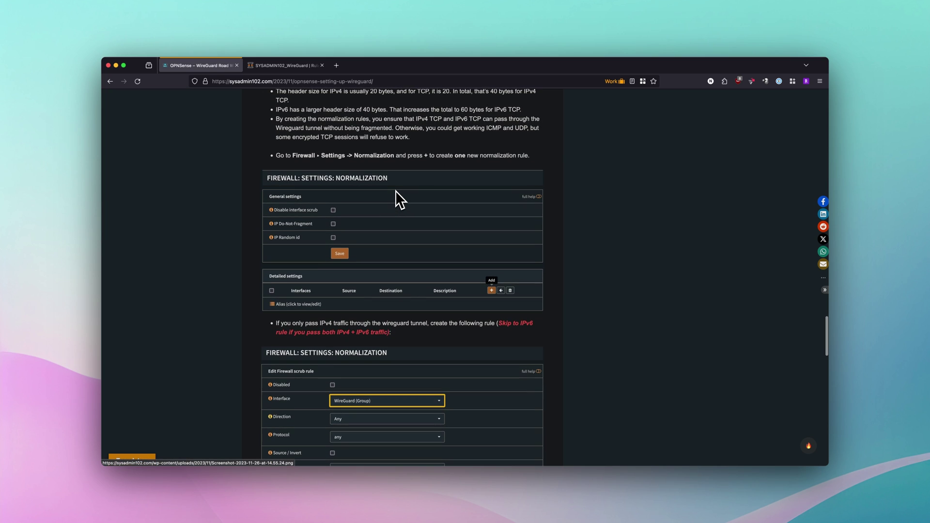
scroll(405, 186, up, 1)
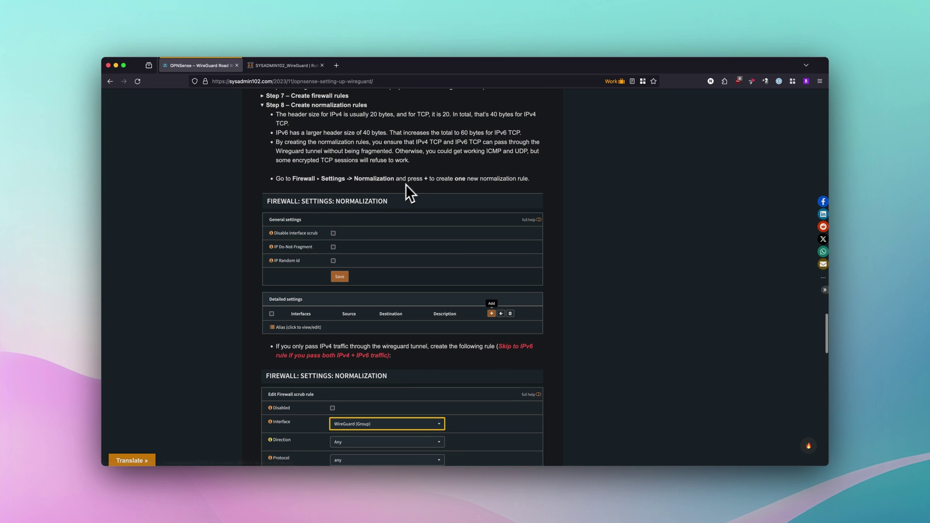
scroll(431, 216, down, 2)
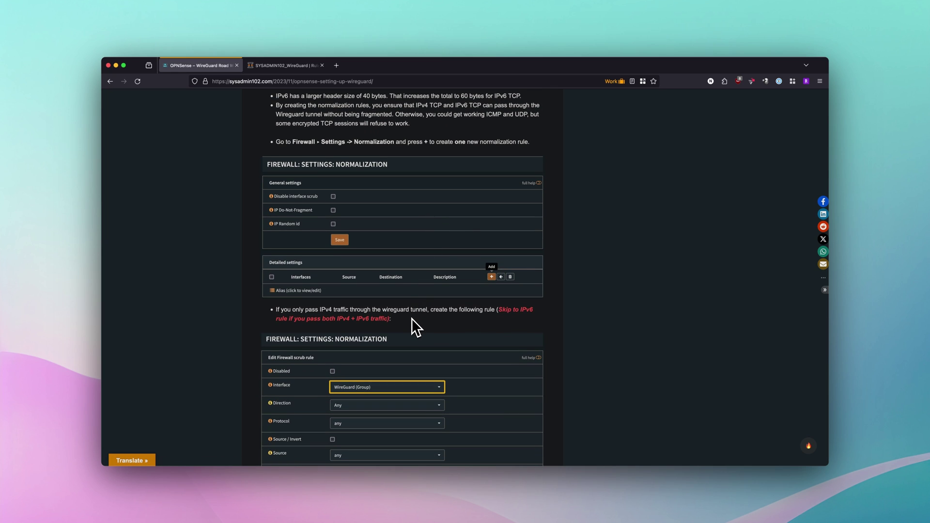
scroll(411, 319, up, 2)
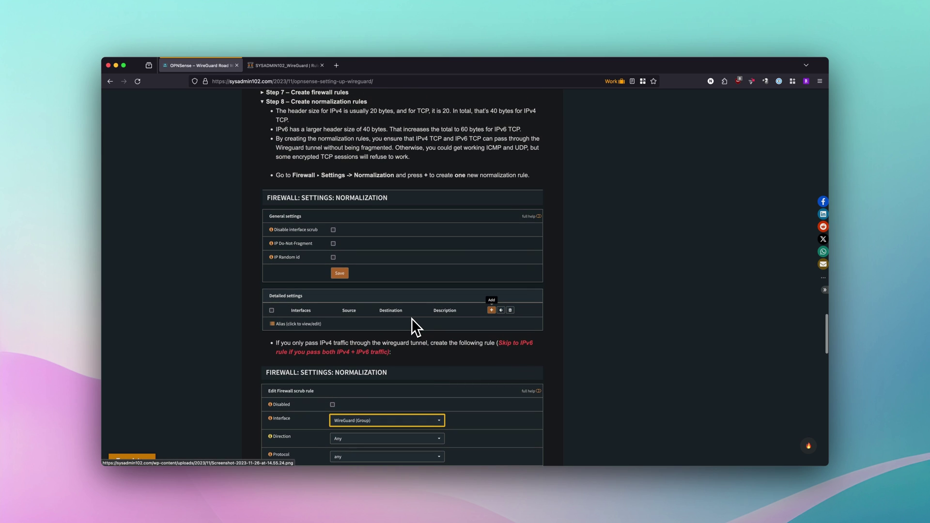
scroll(411, 319, up, 2)
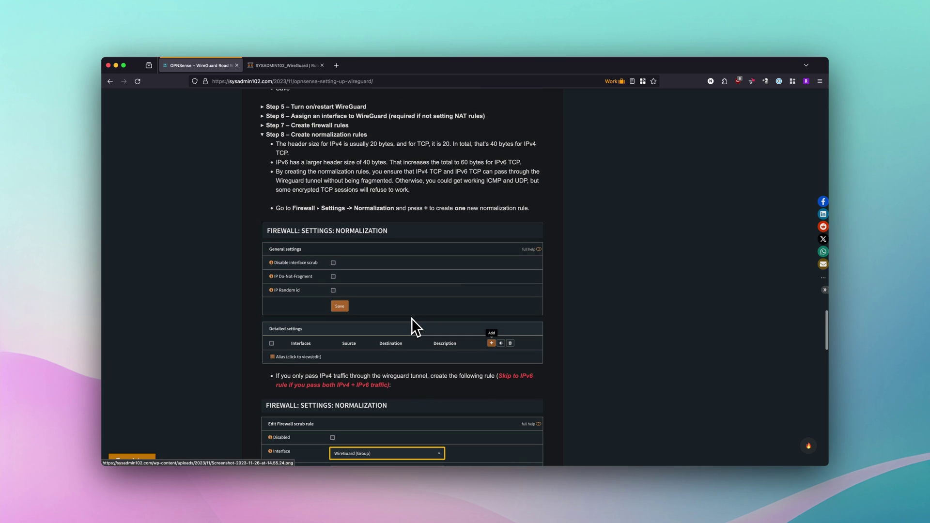
scroll(412, 318, up, 2)
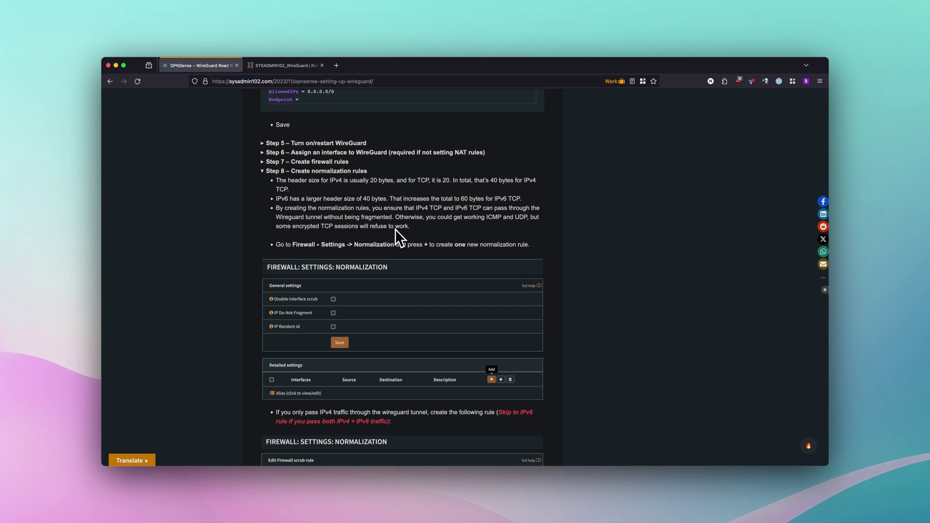
Switch back to OPNsense and start a new rule in the firewall's normalization settings.
click(280, 71)
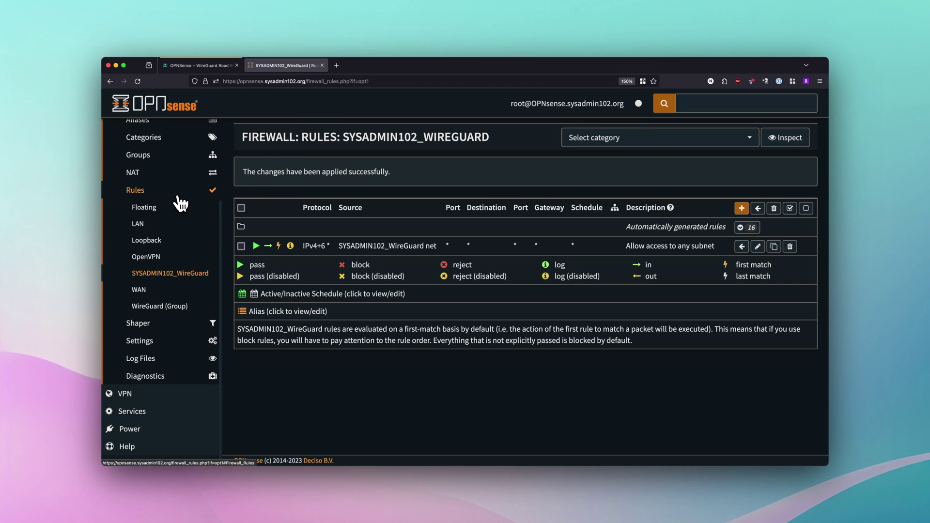
scroll(181, 202, up, 3)
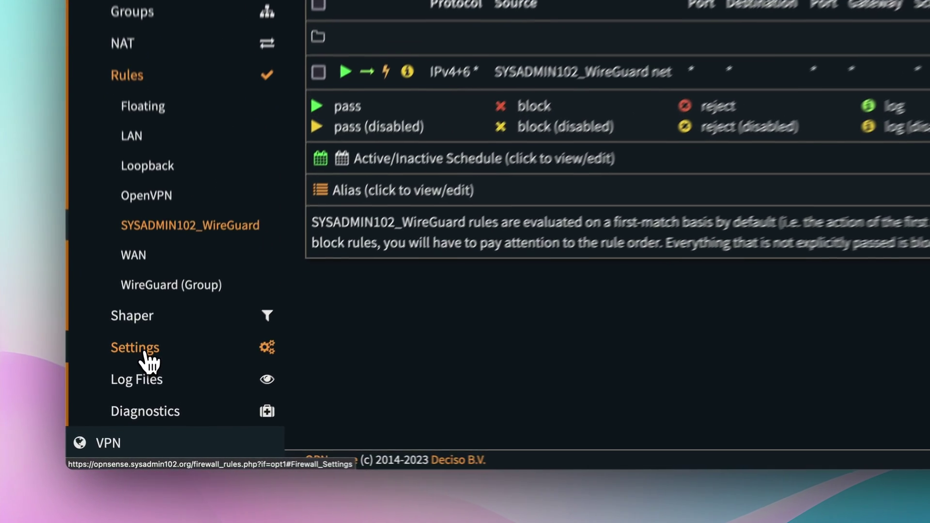
click(144, 351)
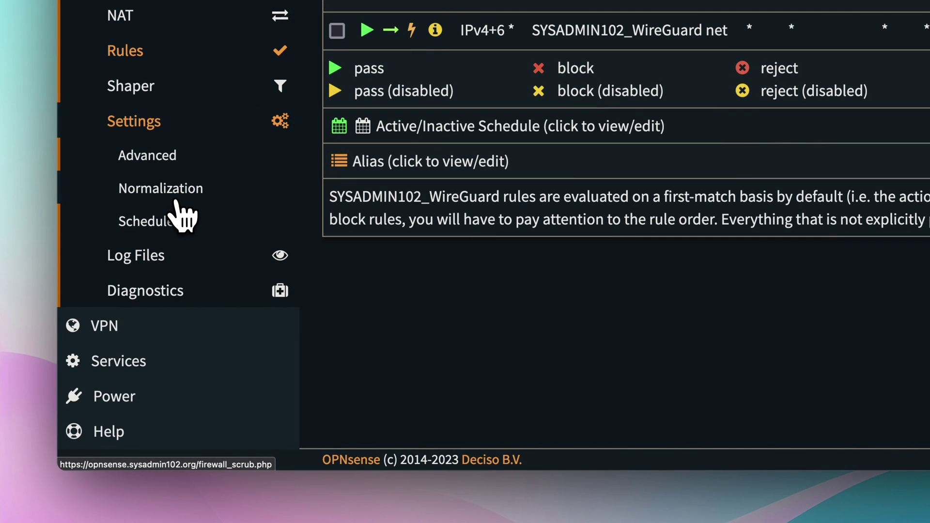
click(172, 193)
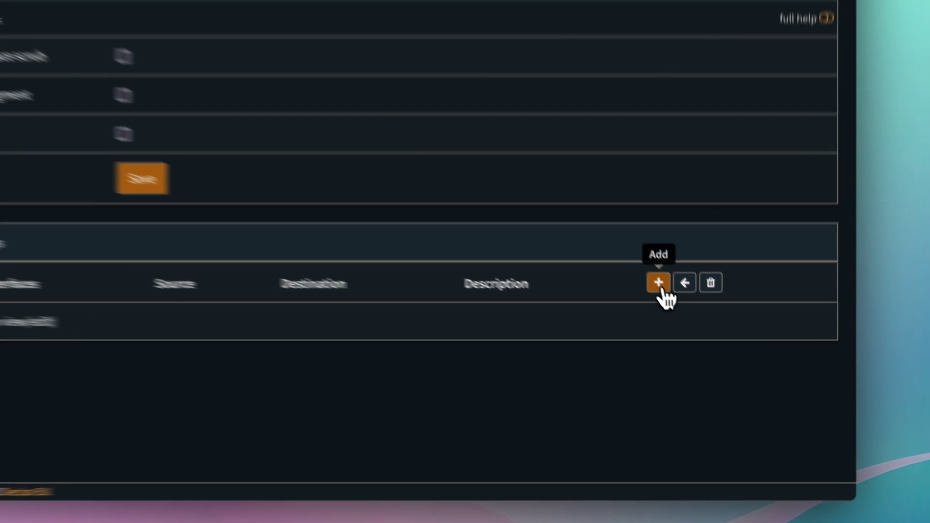
click(707, 332)
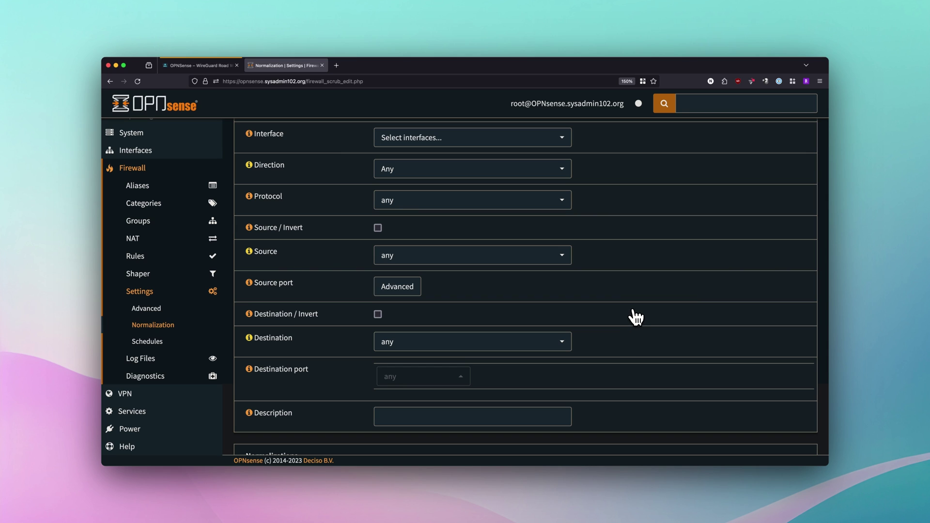
Set the normalization rule's interface to WireGuard (Group).
click(568, 145)
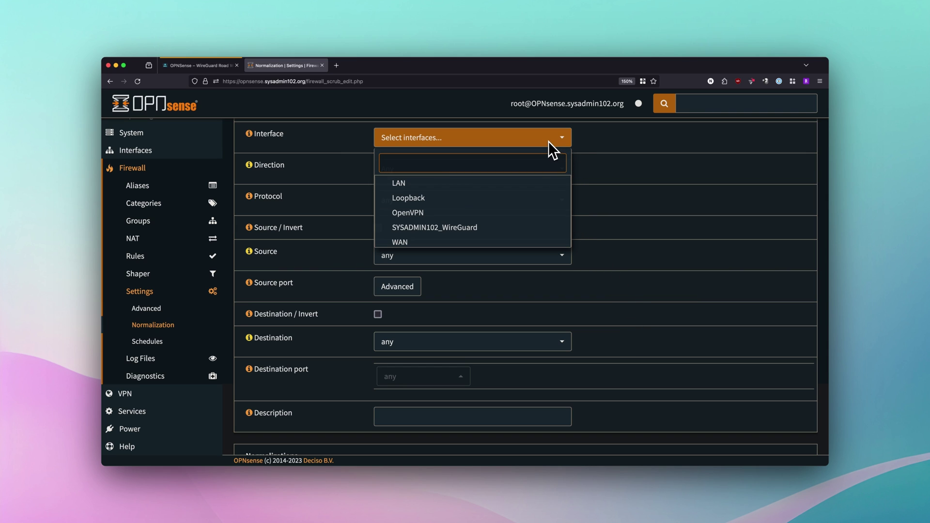
scroll(521, 195, down, 1)
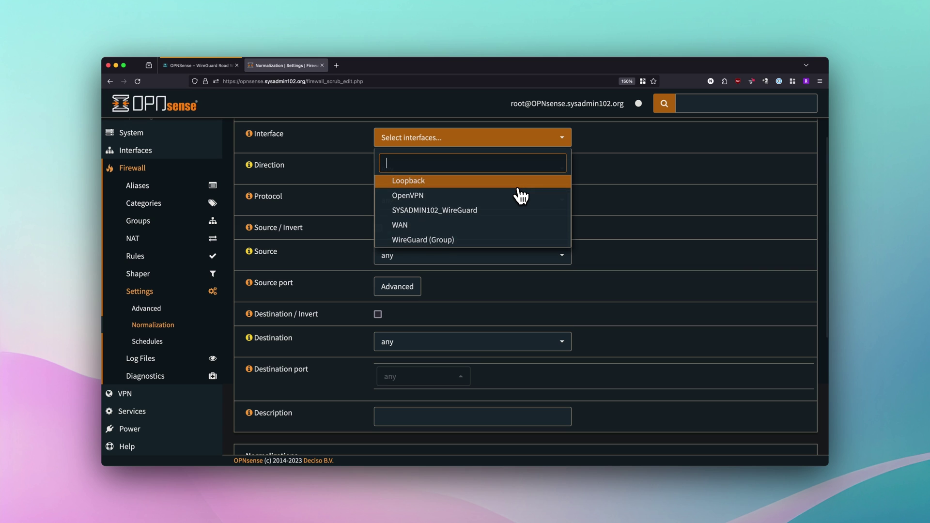
click(454, 241)
click(575, 205)
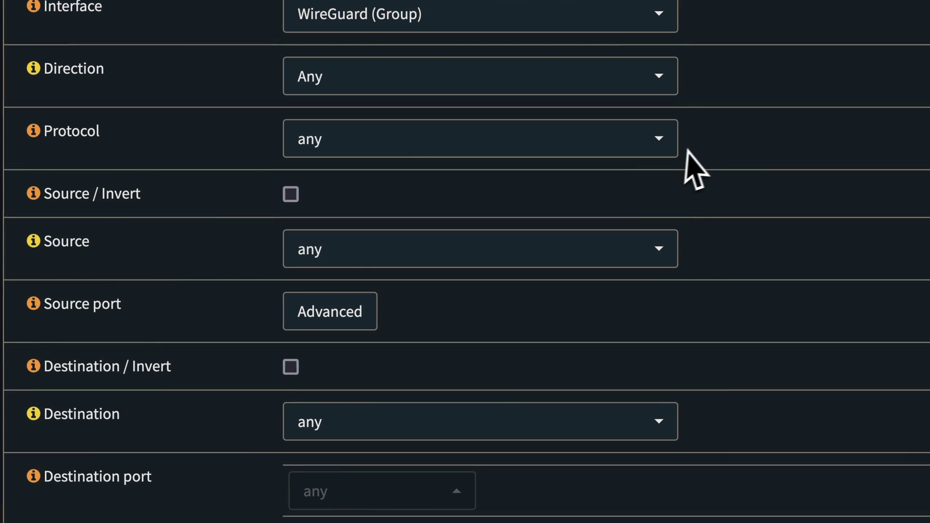
Describe the normalization rule as "Wireguard MSS Clamping IPv4+IPv6".
scroll(692, 143, down, 3)
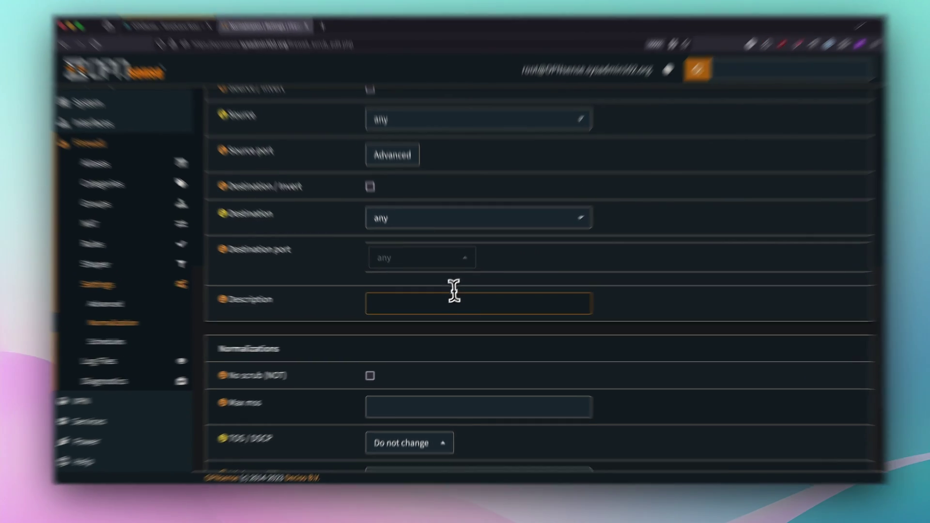
click(445, 304)
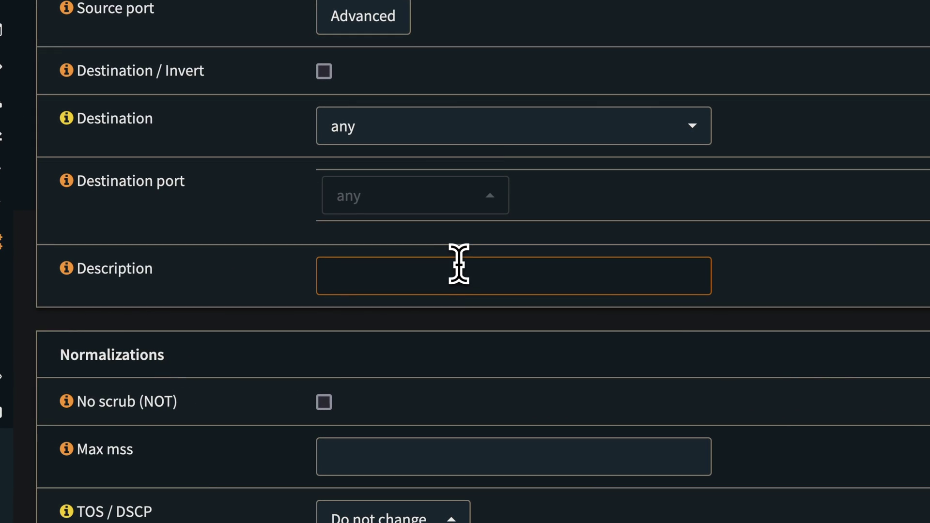
text(Wireguard MSS)
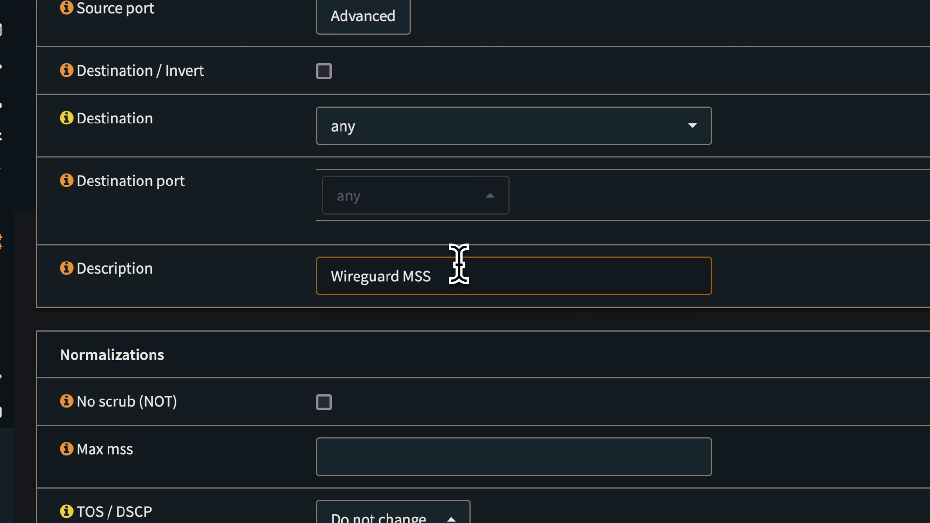
text( Cl)
text(amping)
text( I)
text(I)
text(Pv)
text(4+IP)
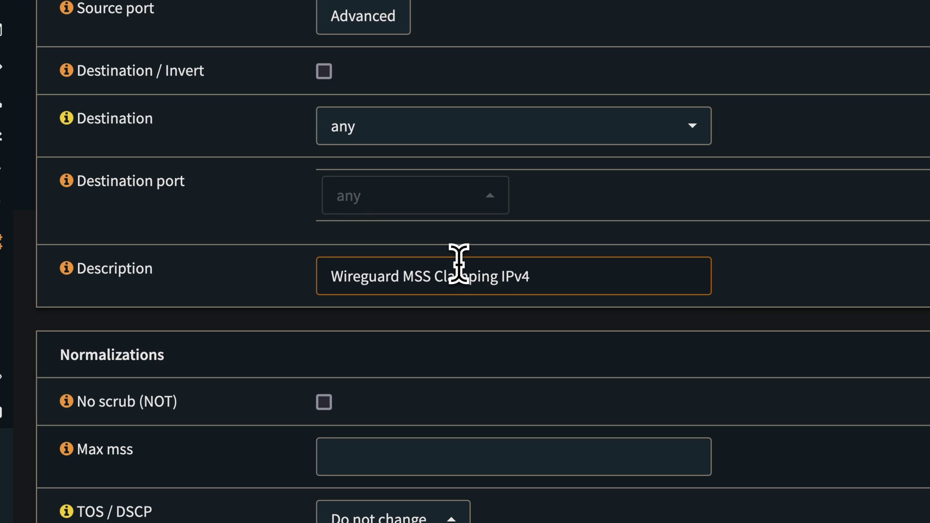
text(v6)
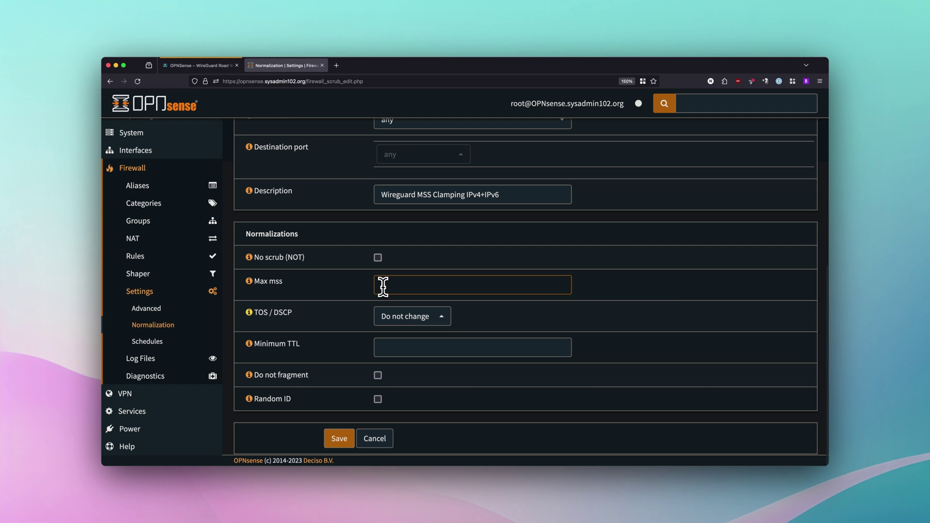
Set the normalization rule's Max mss to 1360, then save the rule and apply the changes.
click(339, 457)
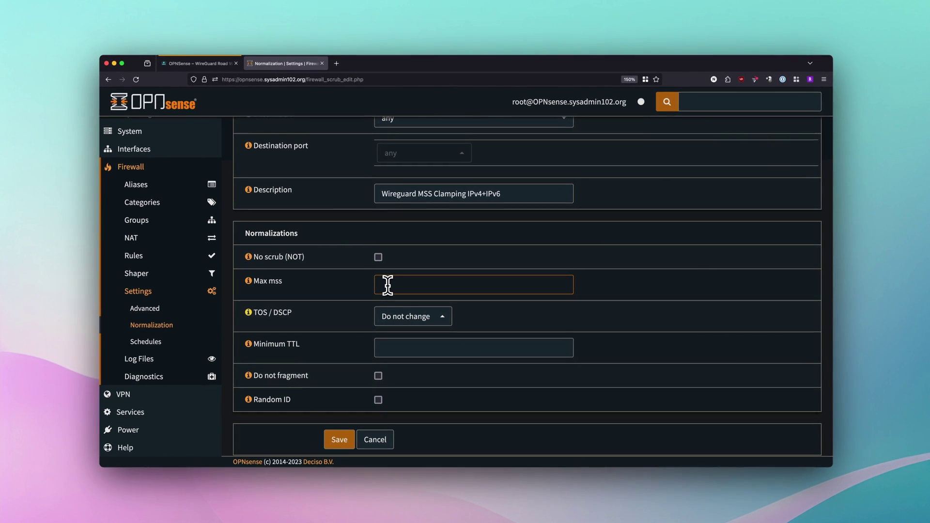
text(1360)
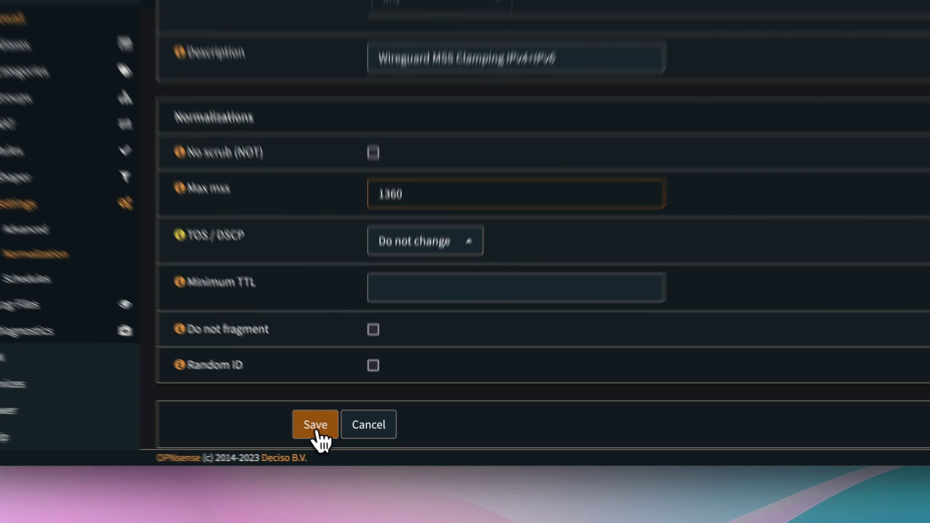
click(294, 417)
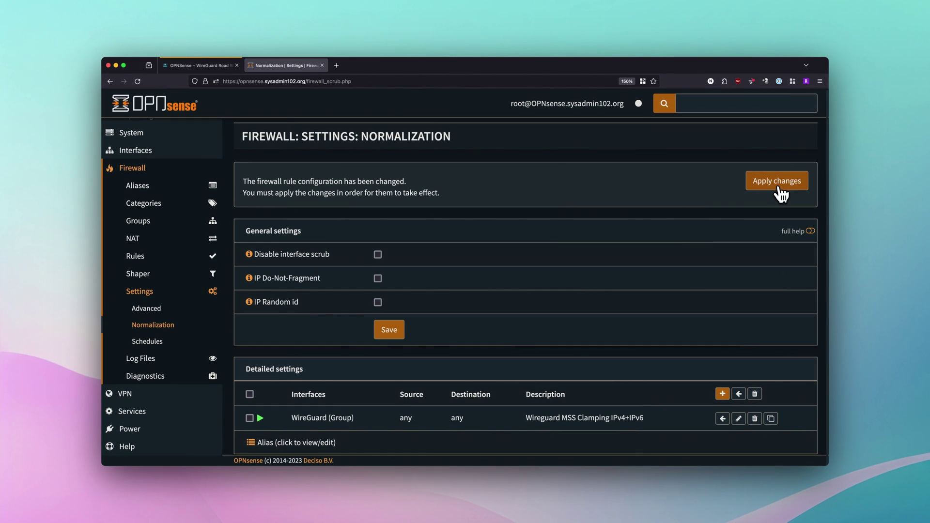
click(777, 183)
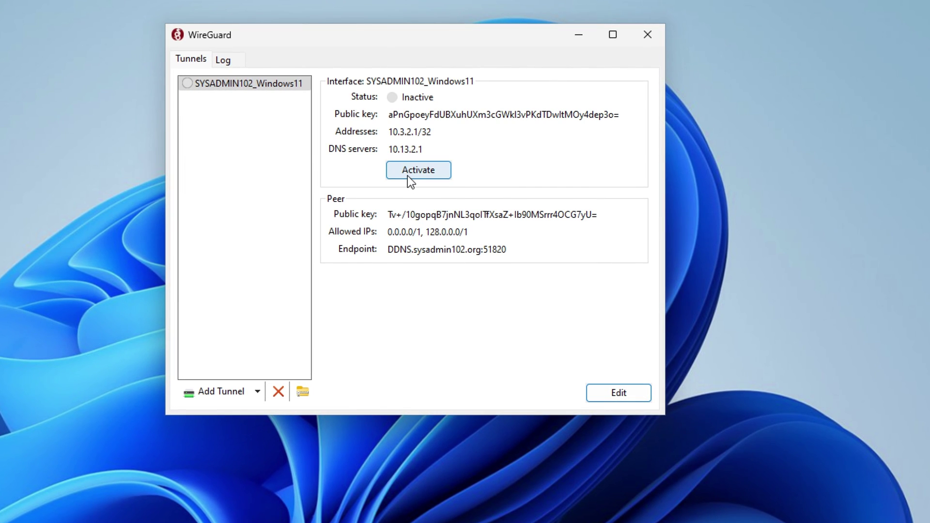
Activate the SYSADMIN102_Windows11 tunnel in the Windows WireGuard client and check its log and connection status.
click(411, 175)
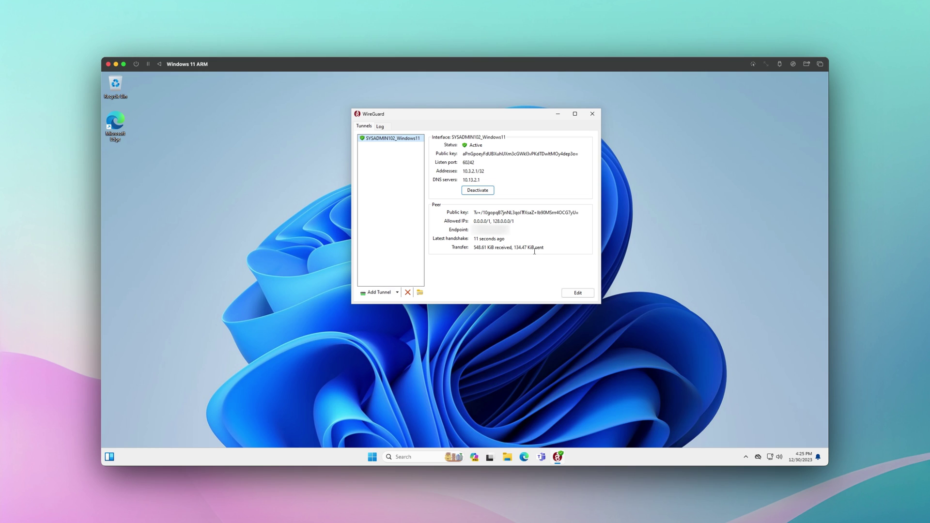
click(380, 127)
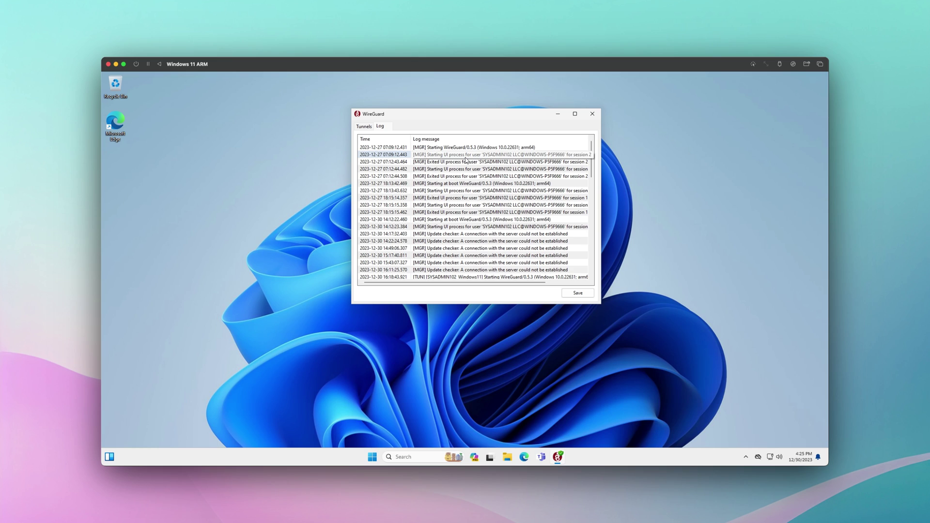
click(363, 126)
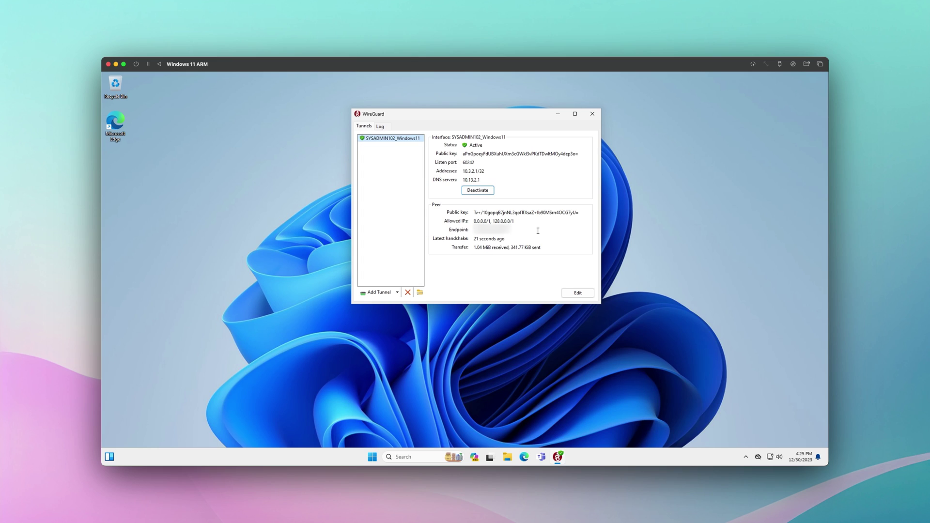
mouse_move(562, 458)
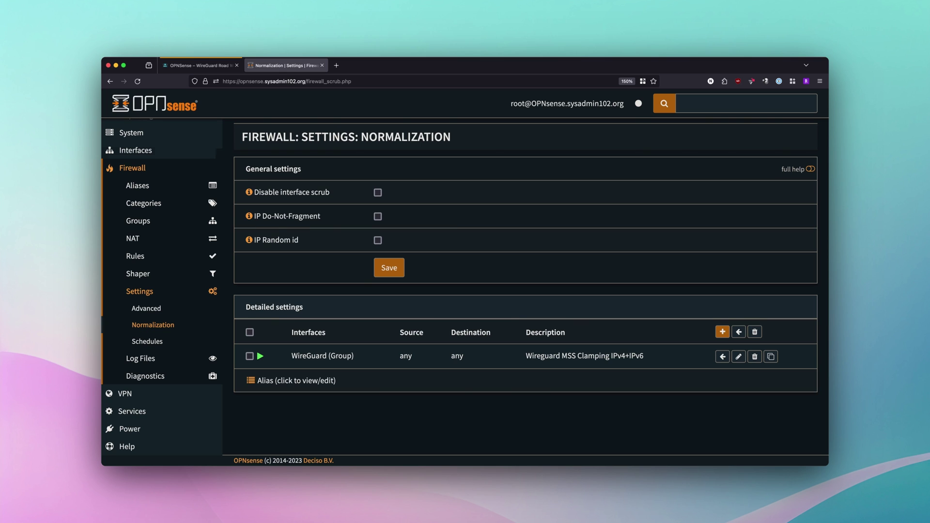
Switch back to OPNsense and inspect the WireGuard diagnostics for the instance and the peer's handshake.
click(124, 394)
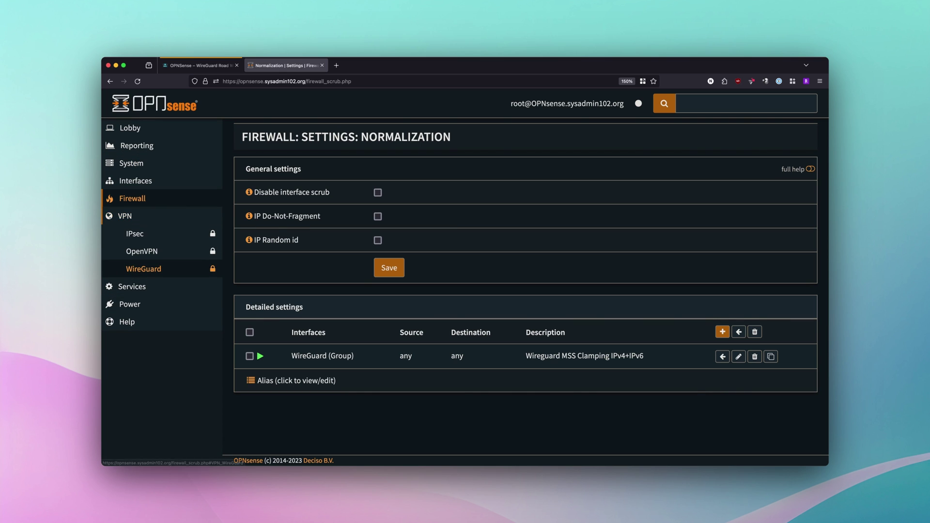
click(143, 268)
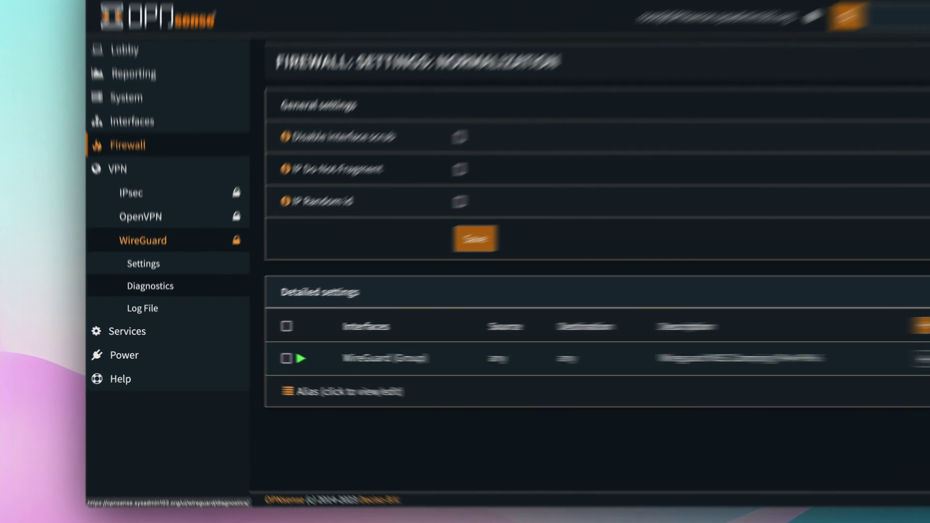
click(149, 303)
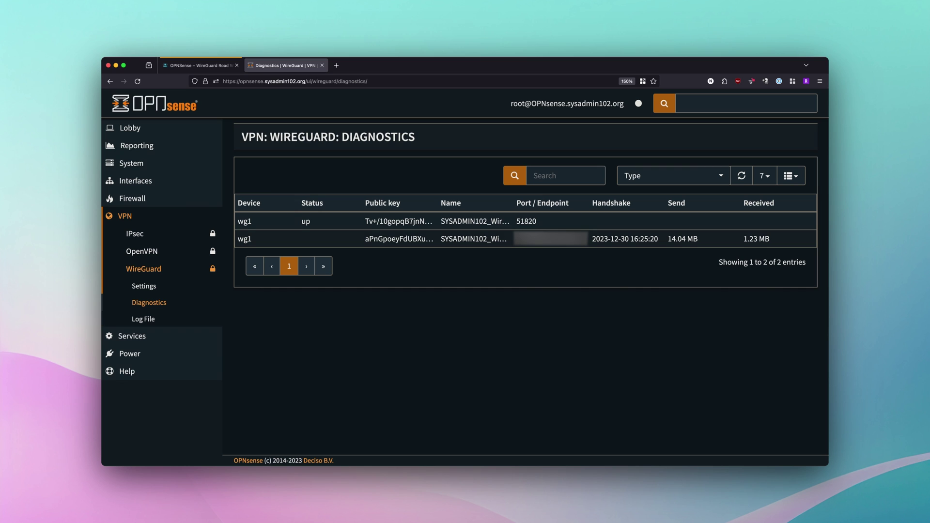
Inspect the OPNsense WireGuard log file with the severity filter set to Informational.
click(143, 319)
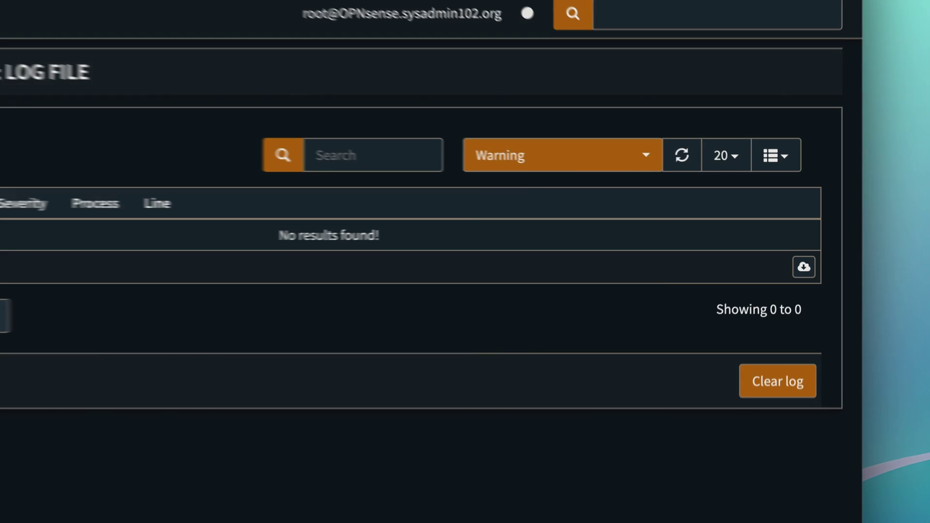
click(654, 184)
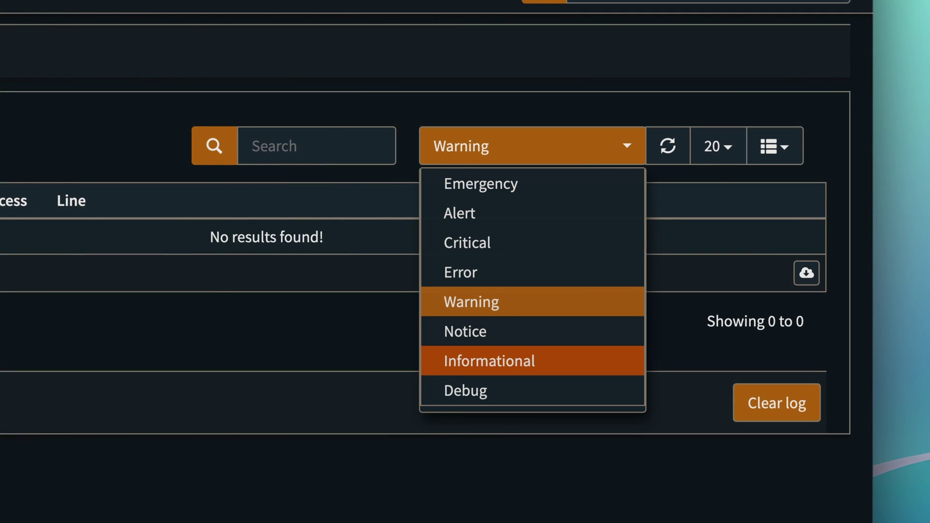
click(490, 361)
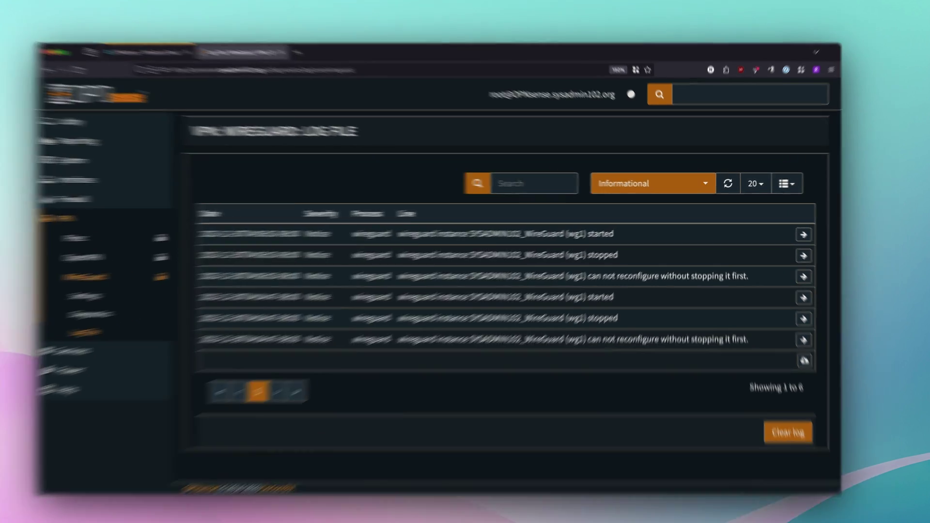
click(658, 184)
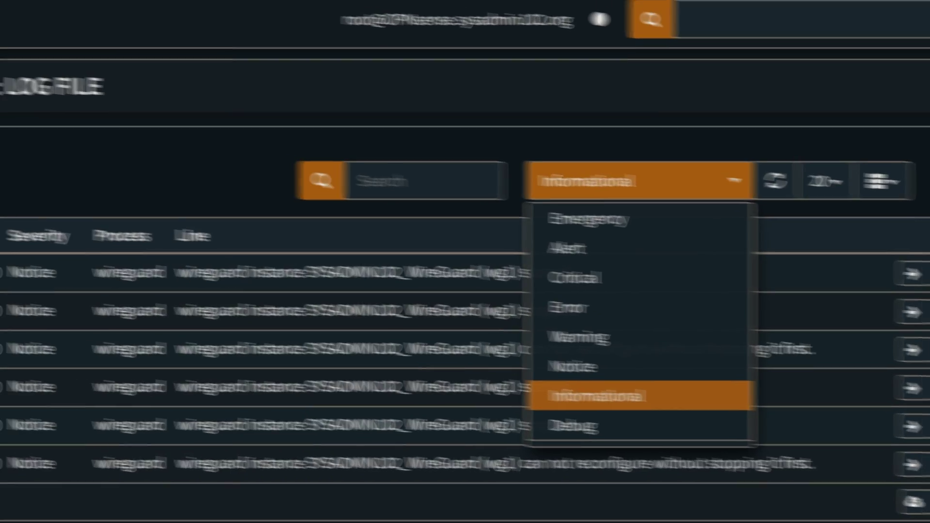
key(Escape)
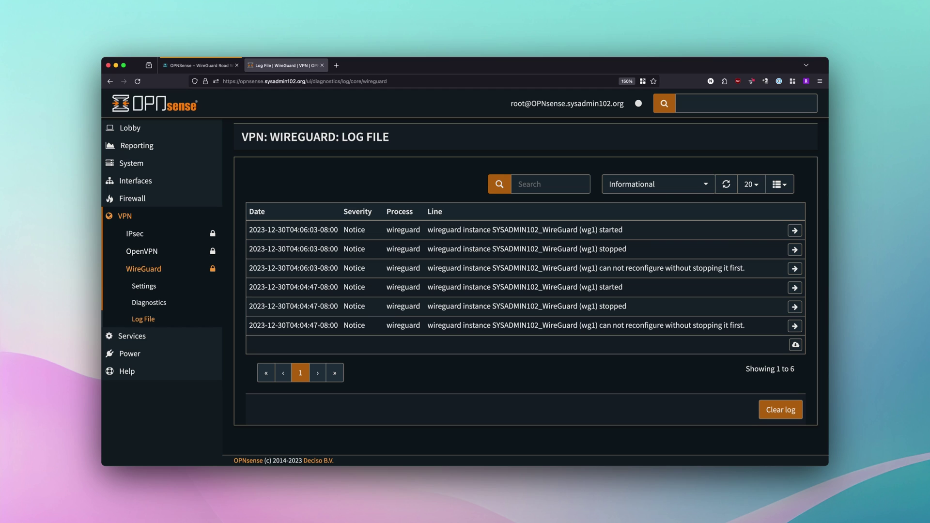